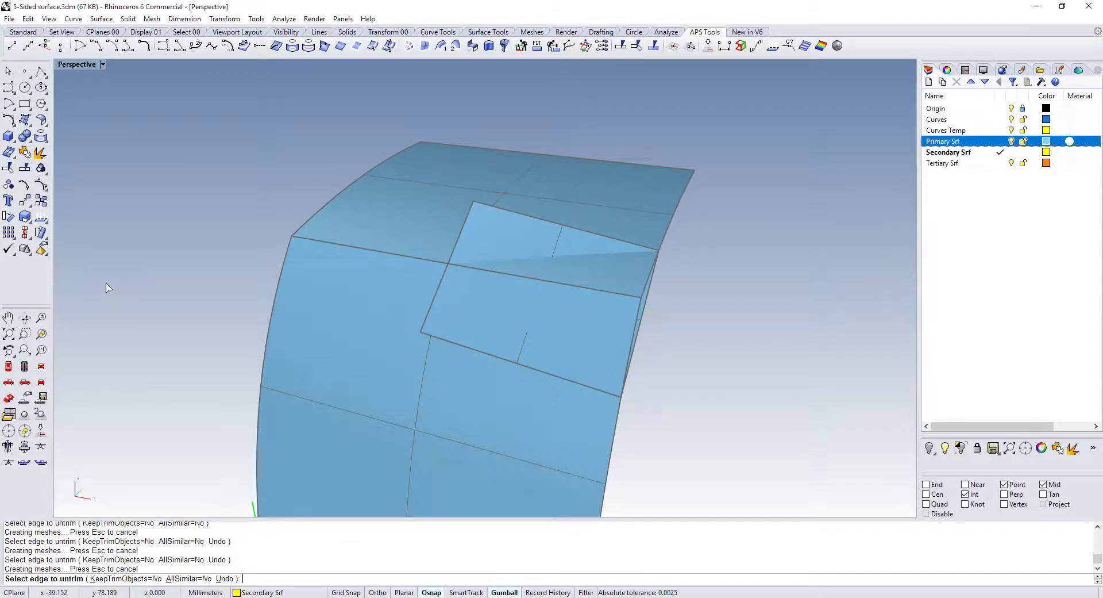
Step: Finish untrimming the surface edges around the corner patch and end the Untrim command
{"action": "mouse_move", "coordinate": [687, 339]}
{"action": "right_mouse_down"}
{"action": "mouse_move", "coordinate": [661, 342]}
{"action": "mouse_move", "coordinate": [677, 343]}
{"action": "right_mouse_up"}
{"action": "scroll", "coordinate": [541, 288], "scroll_direction": "up", "scroll_amount": 2}
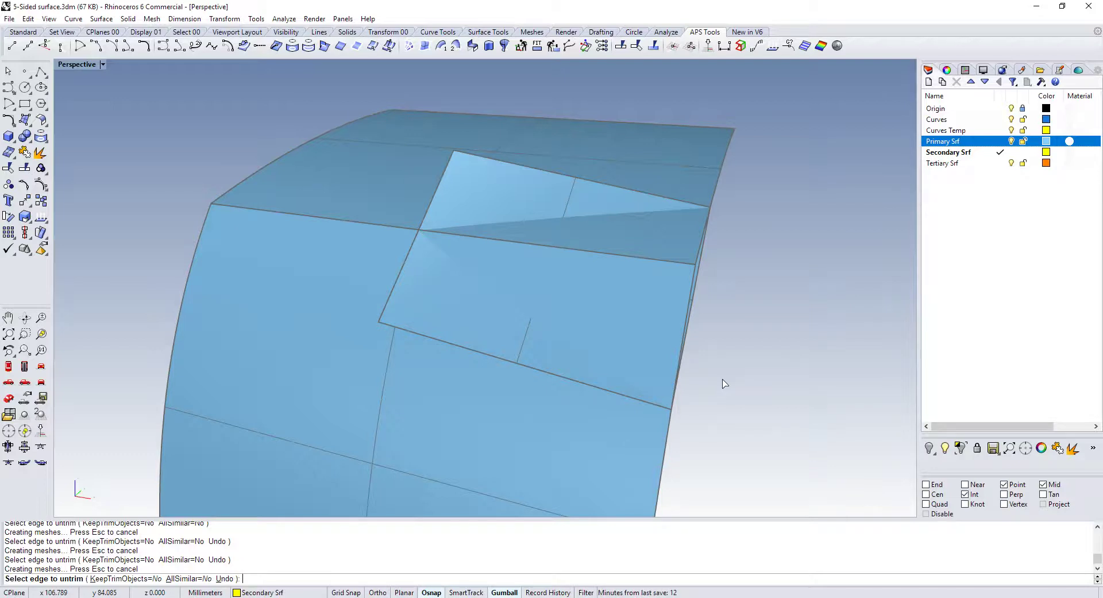
{"action": "mouse_move", "coordinate": [412, 310]}
{"action": "right_mouse_down"}
{"action": "mouse_move", "coordinate": [342, 318]}
{"action": "mouse_move", "coordinate": [447, 317]}
{"action": "mouse_move", "coordinate": [374, 317]}
{"action": "mouse_move", "coordinate": [402, 317]}
{"action": "right_mouse_up"}
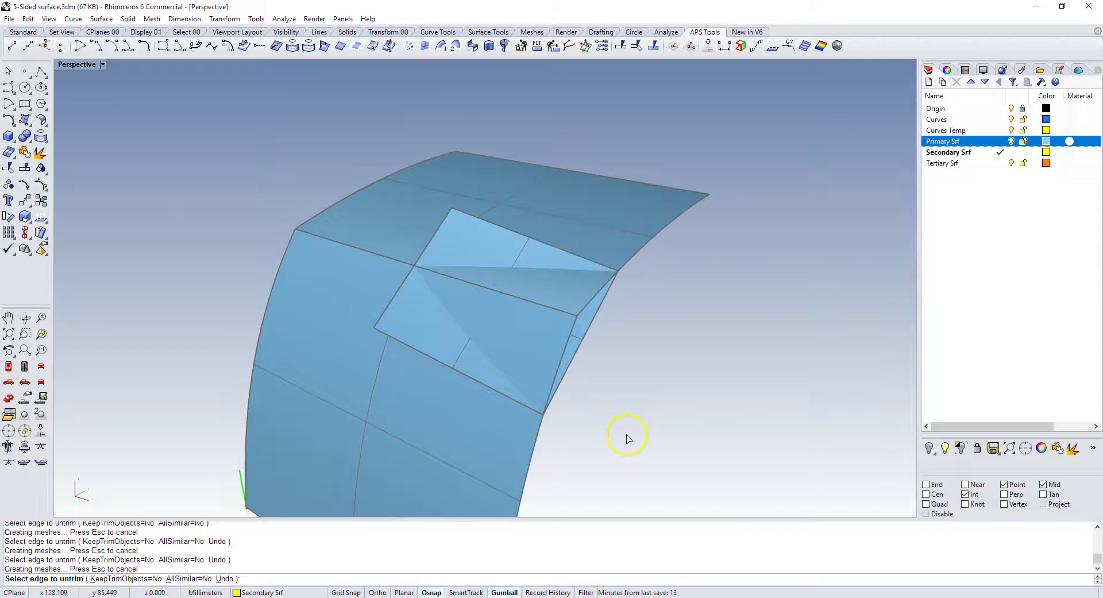
{"action": "key", "text": "Escape"}
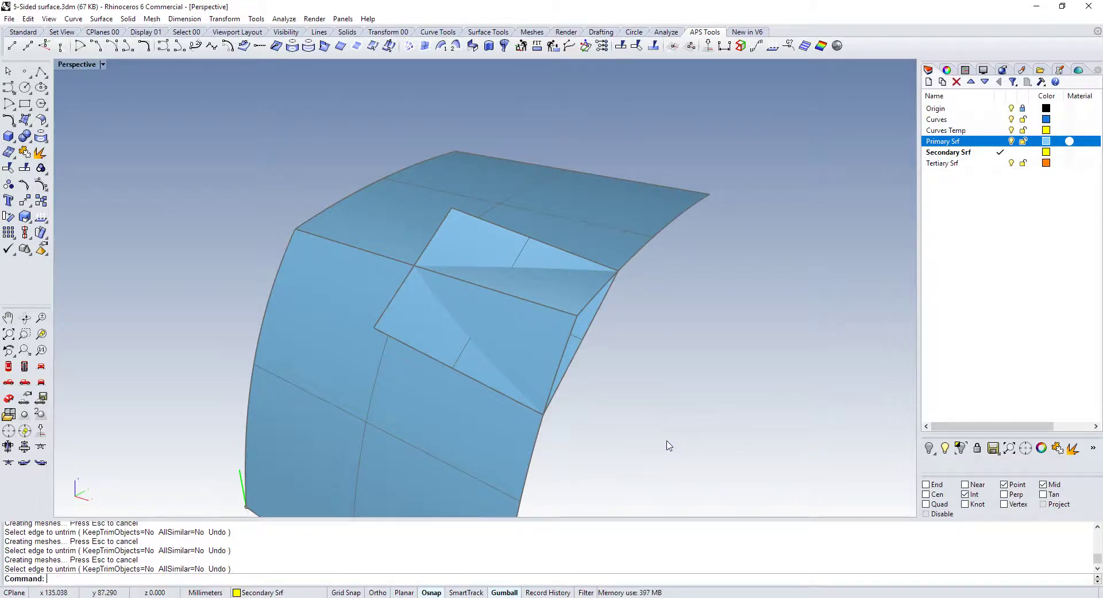
Step: Examine the control points of the large front surface, turning them on and off again
{"action": "left_click", "coordinate": [440, 399]}
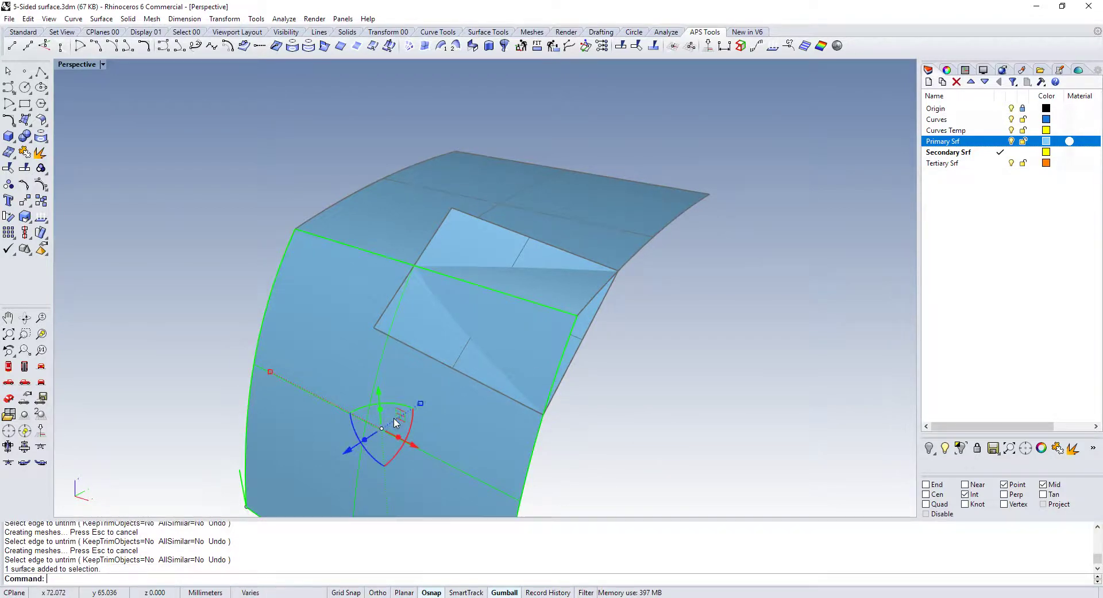
{"action": "key", "text": "F10"}
{"action": "right_click_drag", "start_coordinate": [342, 256], "coordinate": [301, 244]}
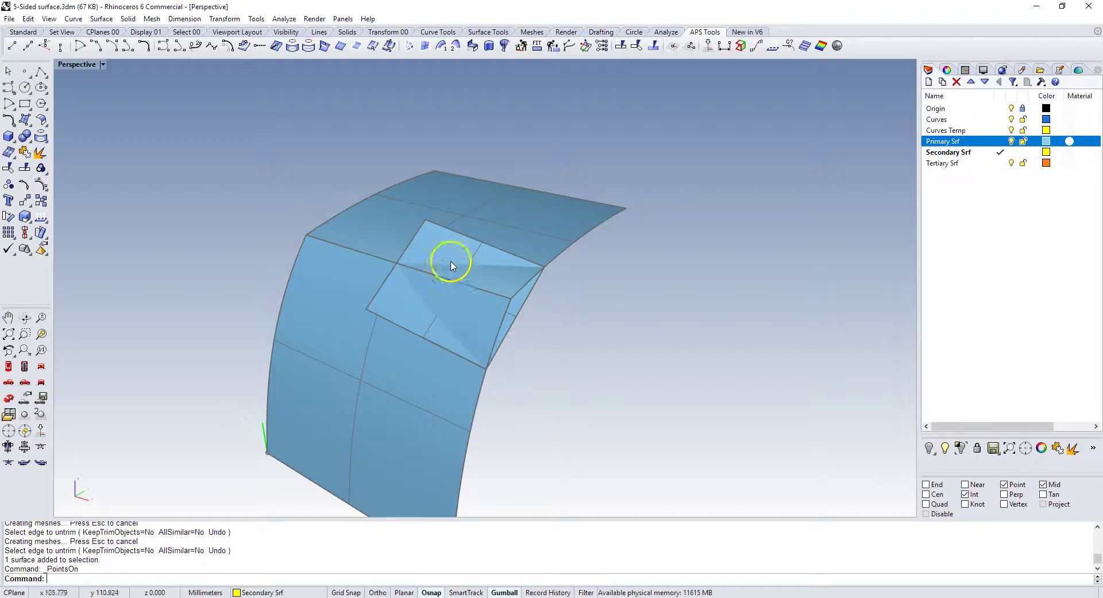
{"action": "right_click_drag", "start_coordinate": [582, 348], "coordinate": [593, 350]}
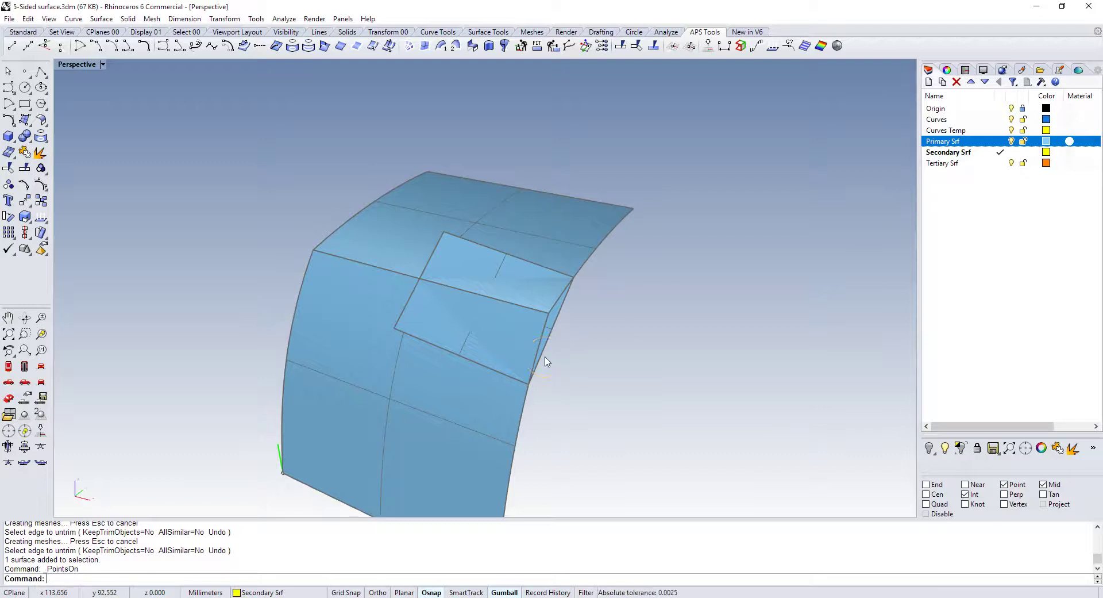
Step: Trim the three intersecting surfaces against each other, removing the overhanging pieces so they meet at one corner
{"action": "key", "text": "Return"}
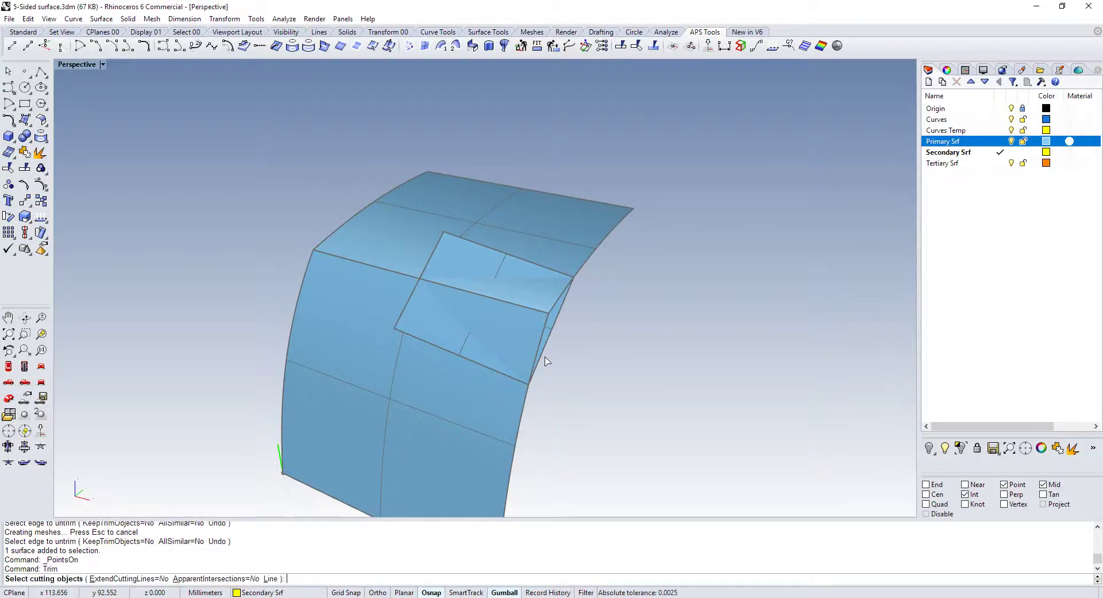
{"action": "left_click", "coordinate": [515, 222]}
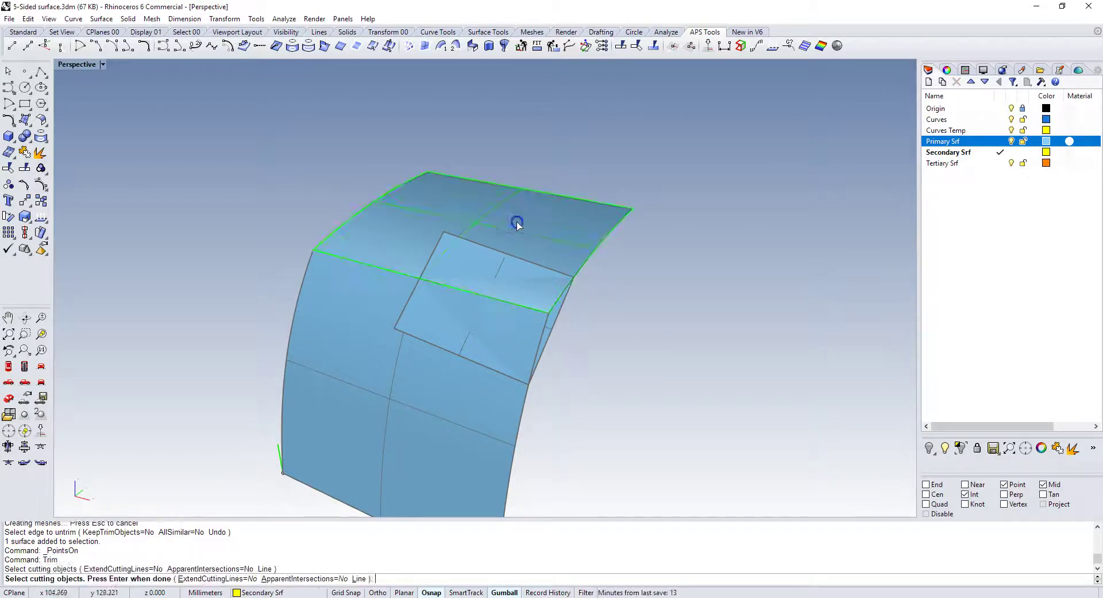
{"action": "left_click", "coordinate": [423, 332]}
{"action": "right_click", "coordinate": [251, 233]}
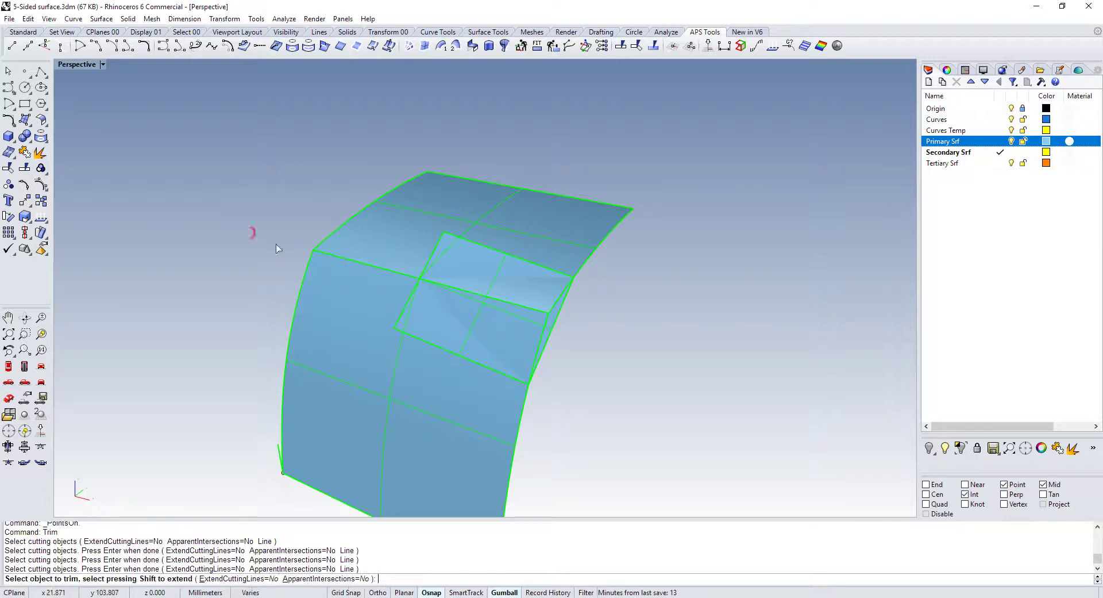
{"action": "left_click", "coordinate": [543, 320]}
{"action": "left_click", "coordinate": [548, 313]}
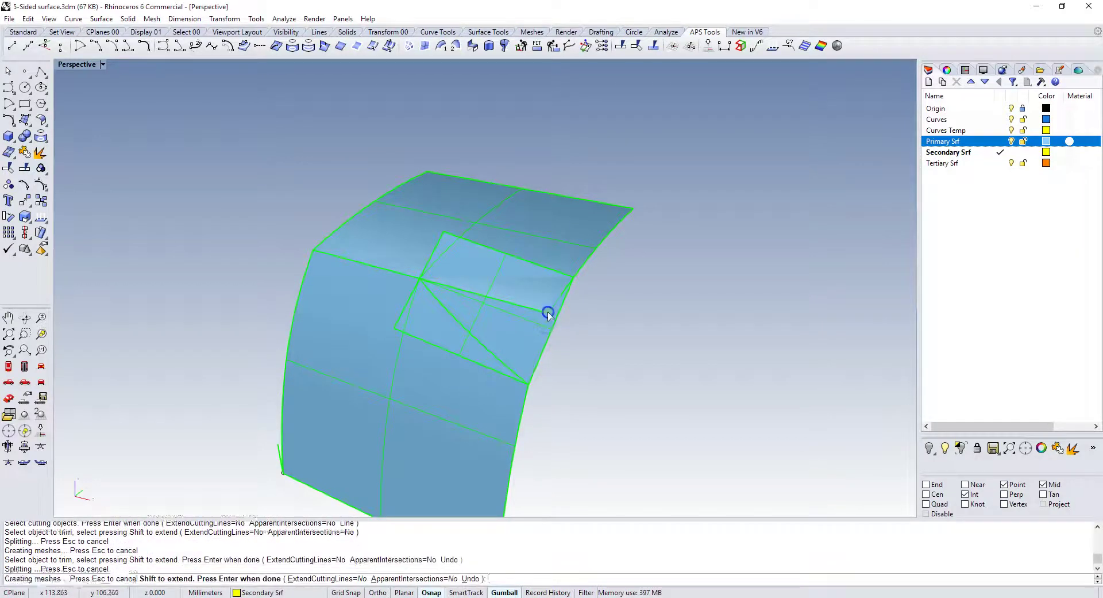
{"action": "left_click", "coordinate": [497, 255]}
{"action": "left_click", "coordinate": [423, 339]}
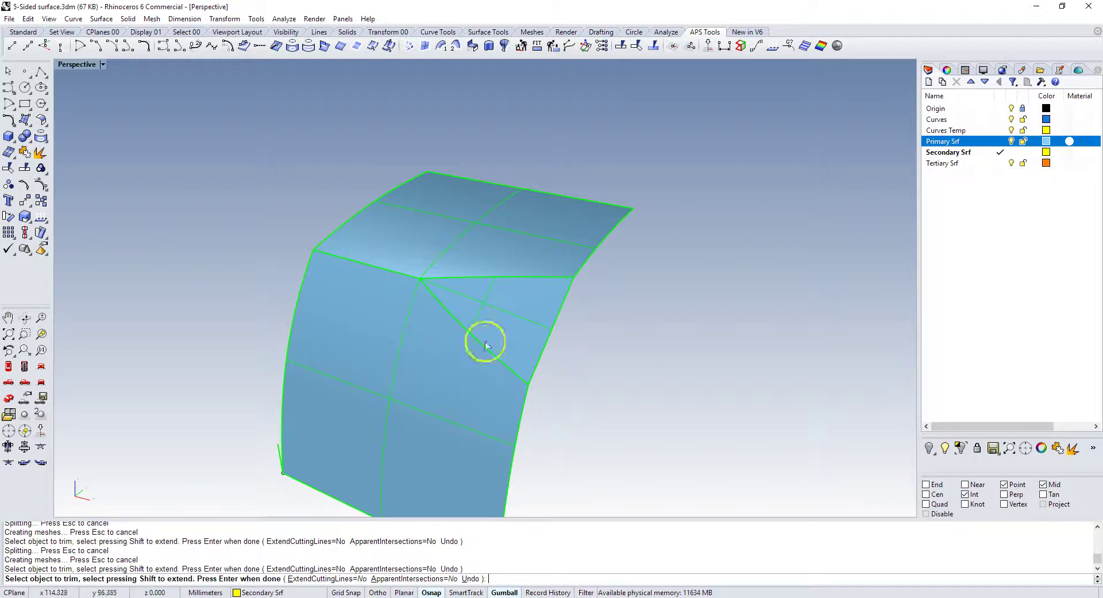
{"action": "right_click", "coordinate": [670, 352]}
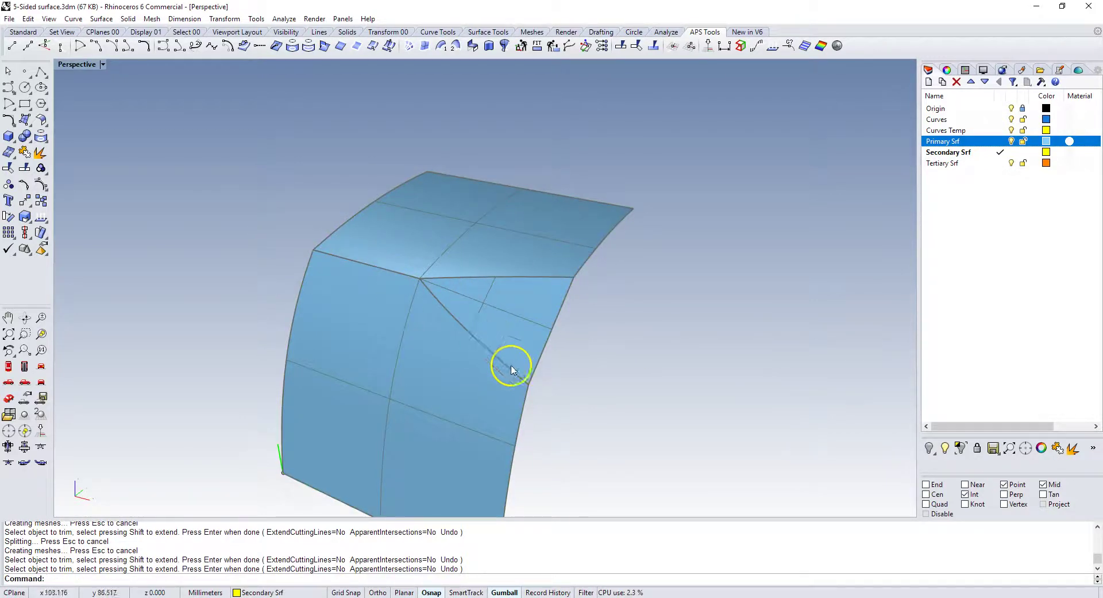
Step: Join the large front, triangular corner and top surfaces into one polysurface and clear the selection
{"action": "scroll", "coordinate": [298, 204], "scroll_direction": "down", "scroll_amount": 2}
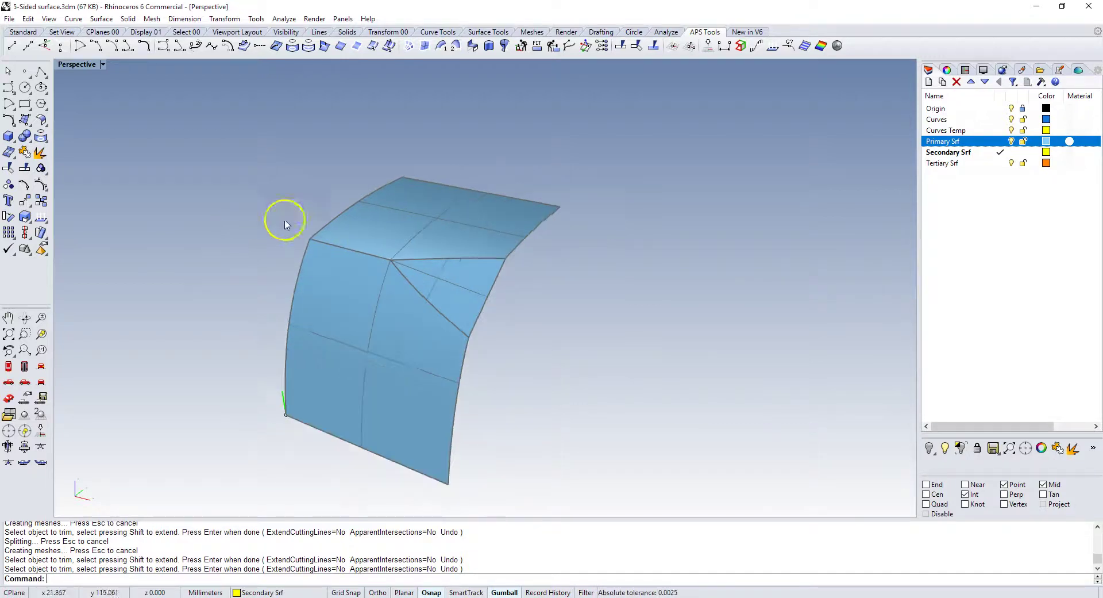
{"action": "left_click", "coordinate": [424, 326]}
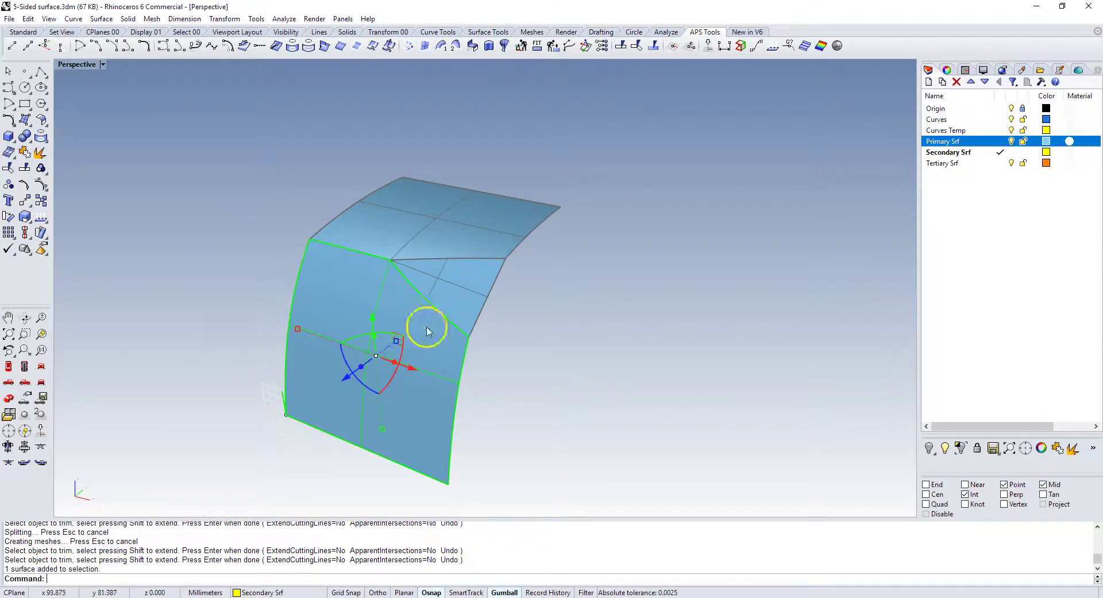
{"action": "left_click", "coordinate": [453, 295], "text": "shift"}
{"action": "left_click", "coordinate": [453, 234], "text": "shift"}
{"action": "key", "text": "ctrl+j"}
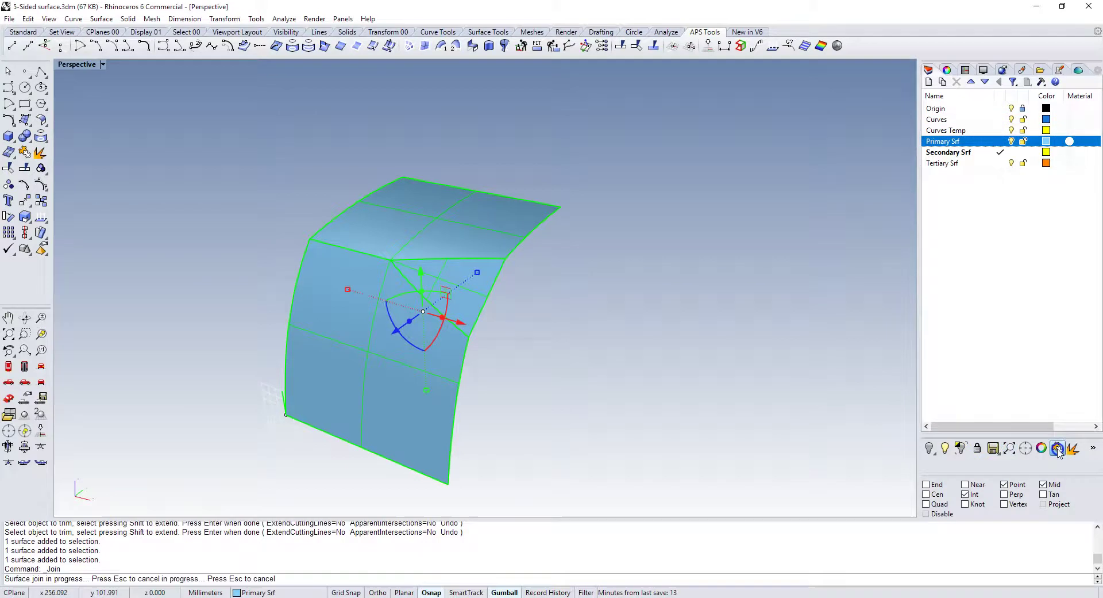
{"action": "left_click", "coordinate": [579, 384]}
{"action": "scroll", "coordinate": [374, 265], "scroll_direction": "up", "scroll_amount": 2}
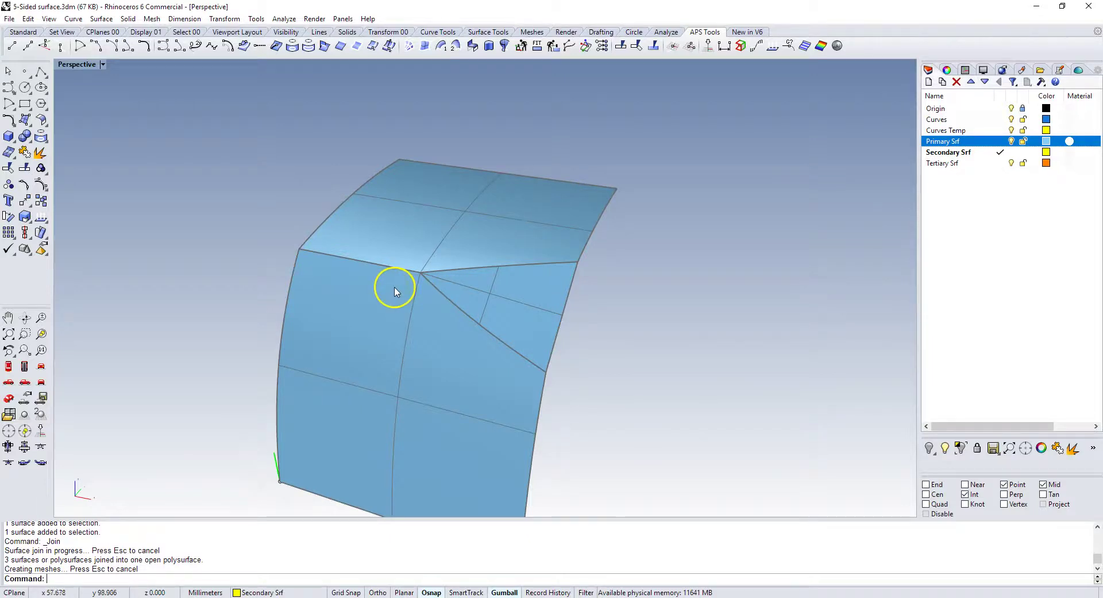
{"action": "right_click_drag", "start_coordinate": [392, 291], "coordinate": [381, 310]}
{"action": "scroll", "coordinate": [352, 300], "scroll_direction": "up", "scroll_amount": 2}
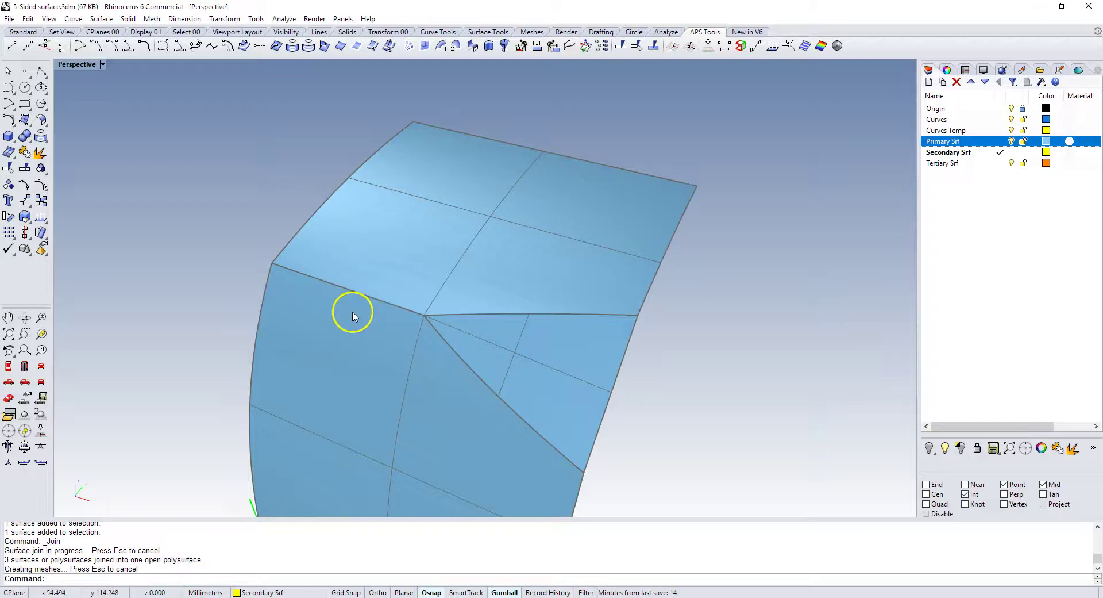
{"action": "left_click", "coordinate": [452, 343]}
{"action": "key", "text": "Escape"}
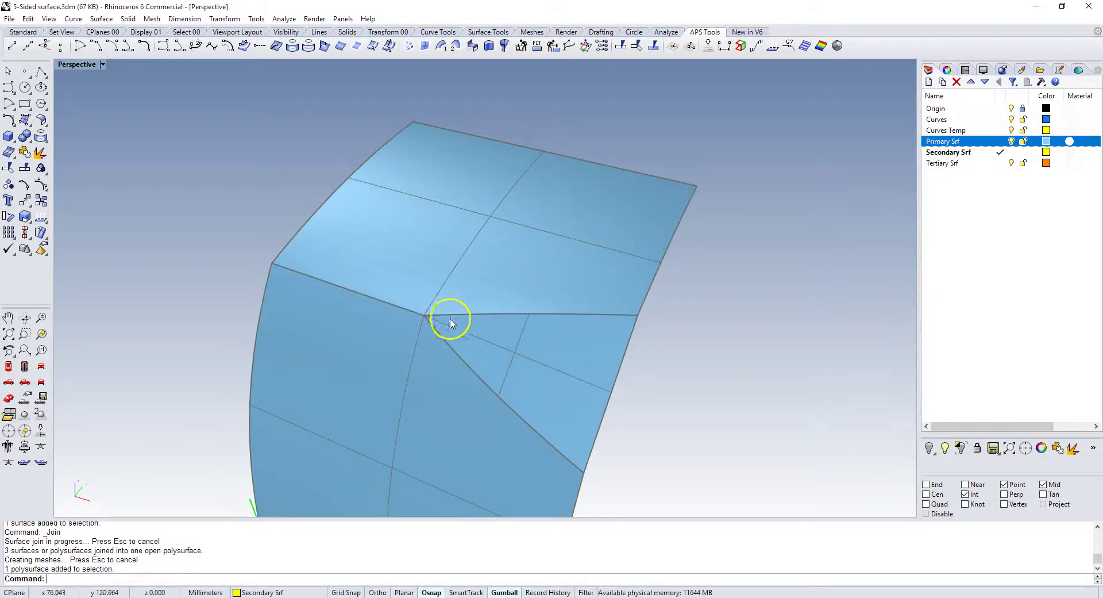
Step: Fillet the edge between the top and large front surfaces with FilletEdge, using TrimAndJoin=Yes and a radius of 11 mm for all handles
{"action": "right_click_drag", "start_coordinate": [572, 435], "coordinate": [510, 375]}
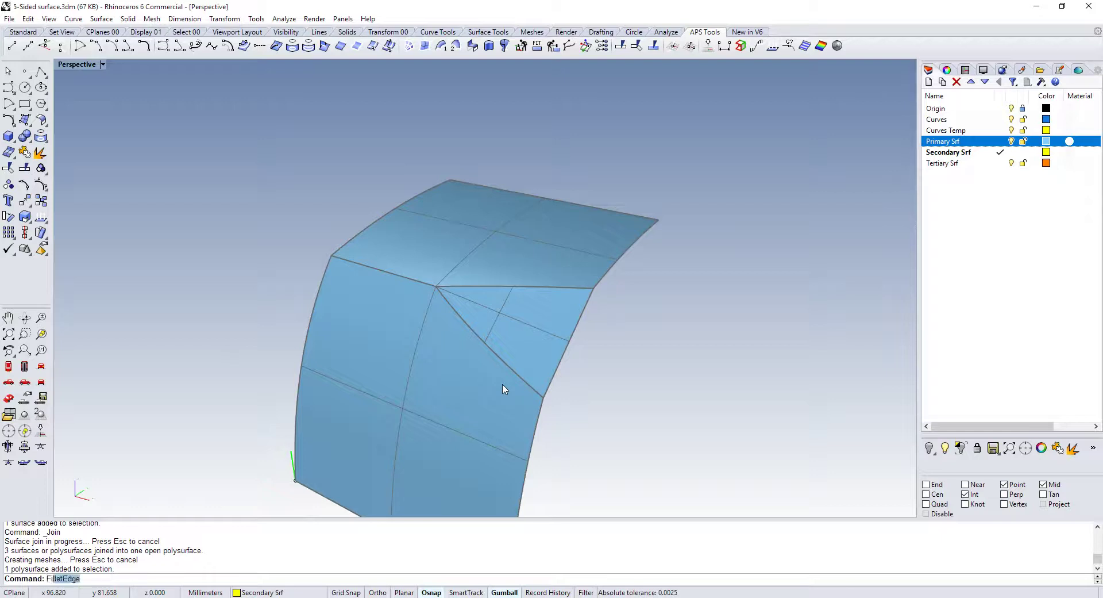
{"action": "key", "text": "Return"}
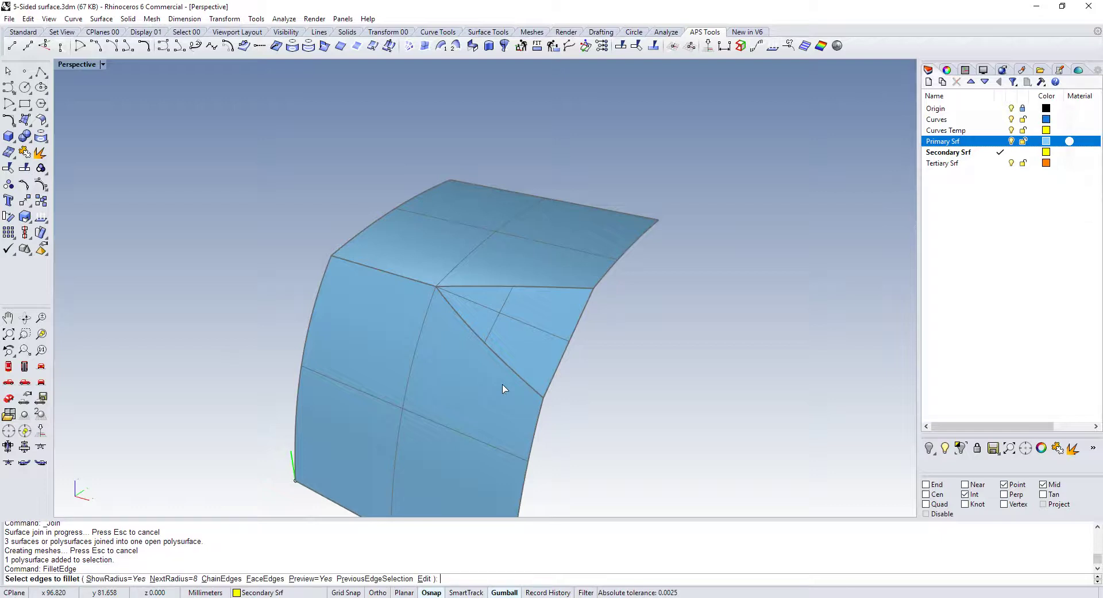
{"action": "left_click", "coordinate": [418, 282]}
{"action": "right_click", "coordinate": [277, 224]}
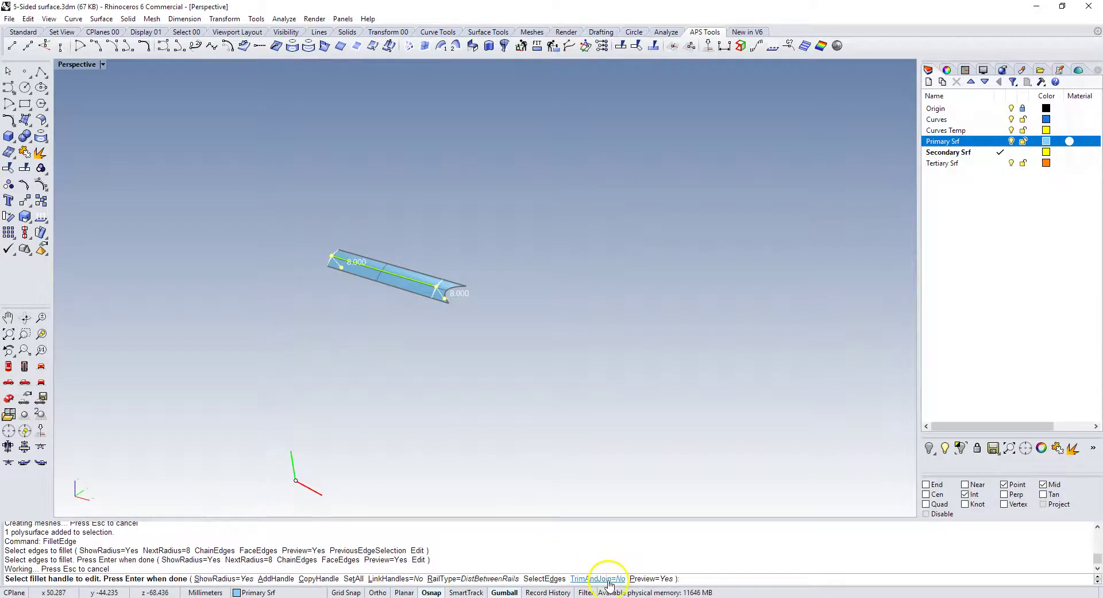
{"action": "left_click", "coordinate": [608, 579]}
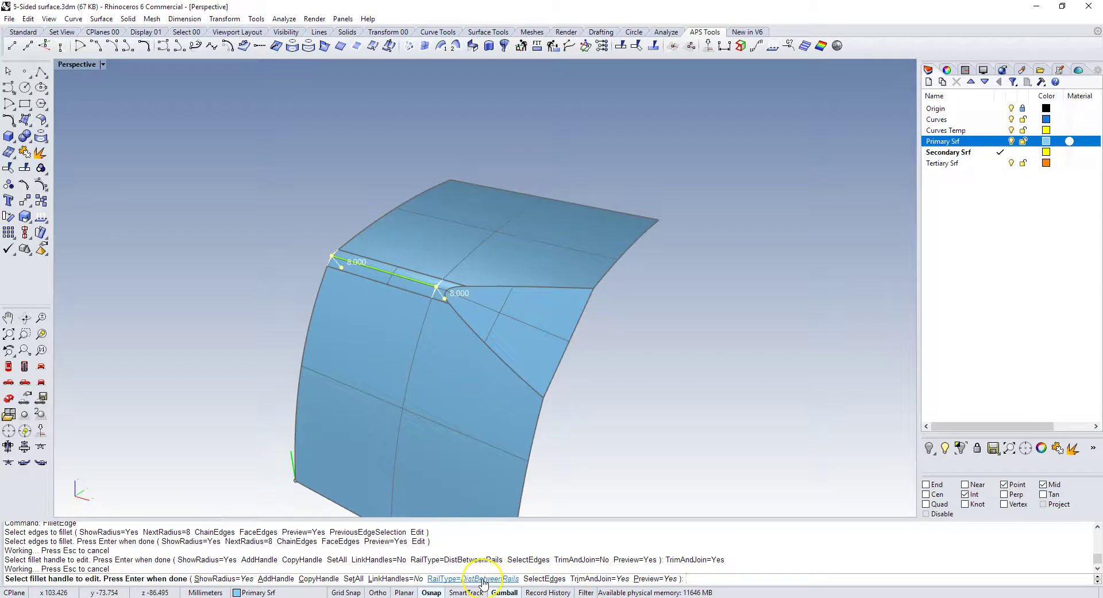
{"action": "left_click", "coordinate": [353, 578]}
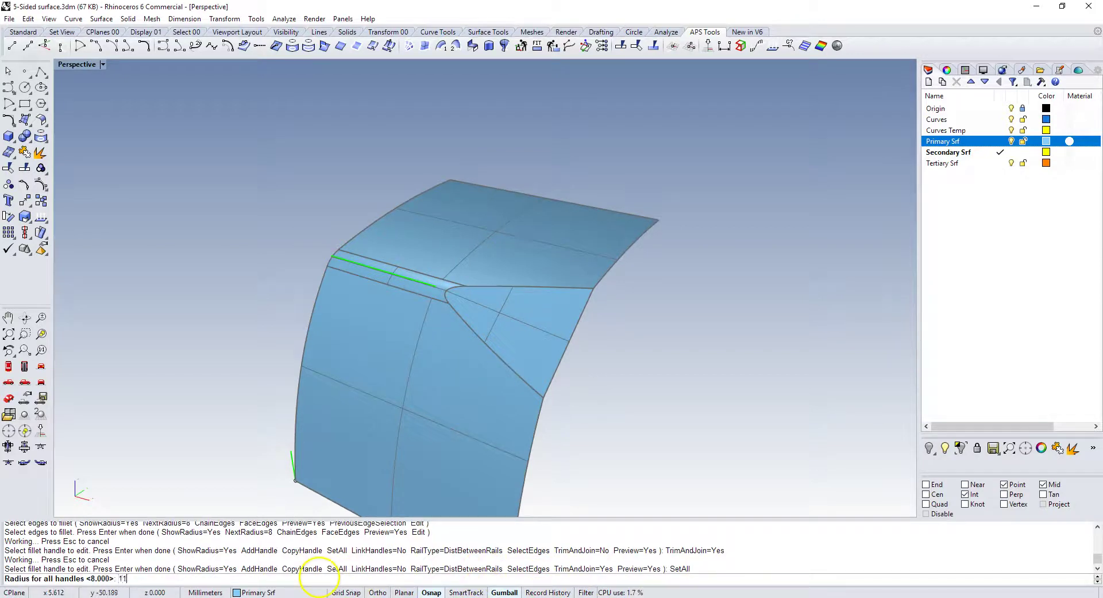
{"action": "type", "text": "11"}
{"action": "key", "text": "Return"}
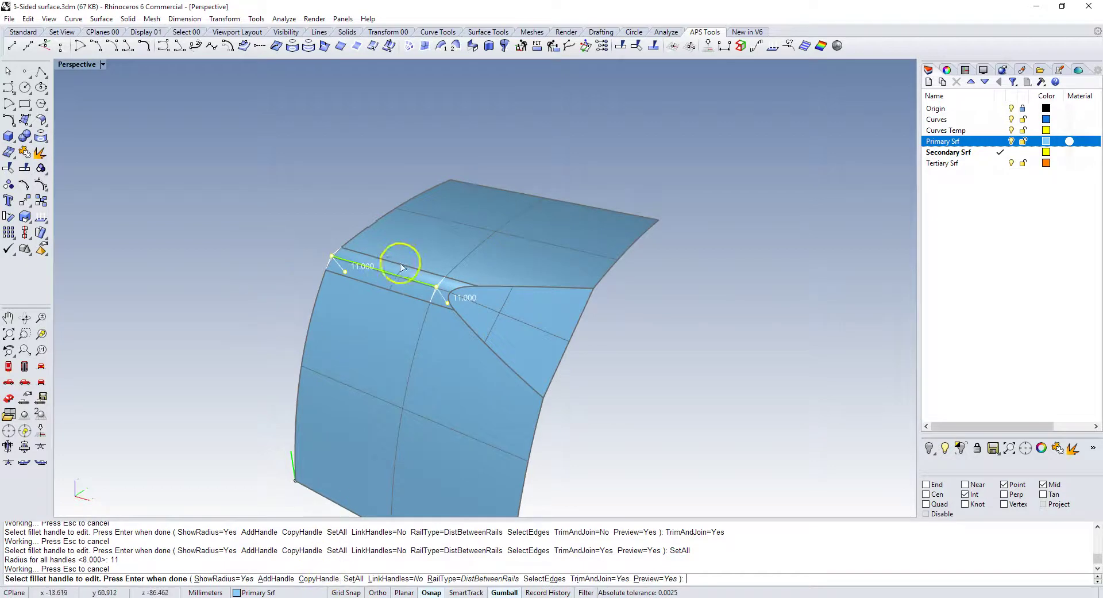
{"action": "right_click", "coordinate": [187, 257]}
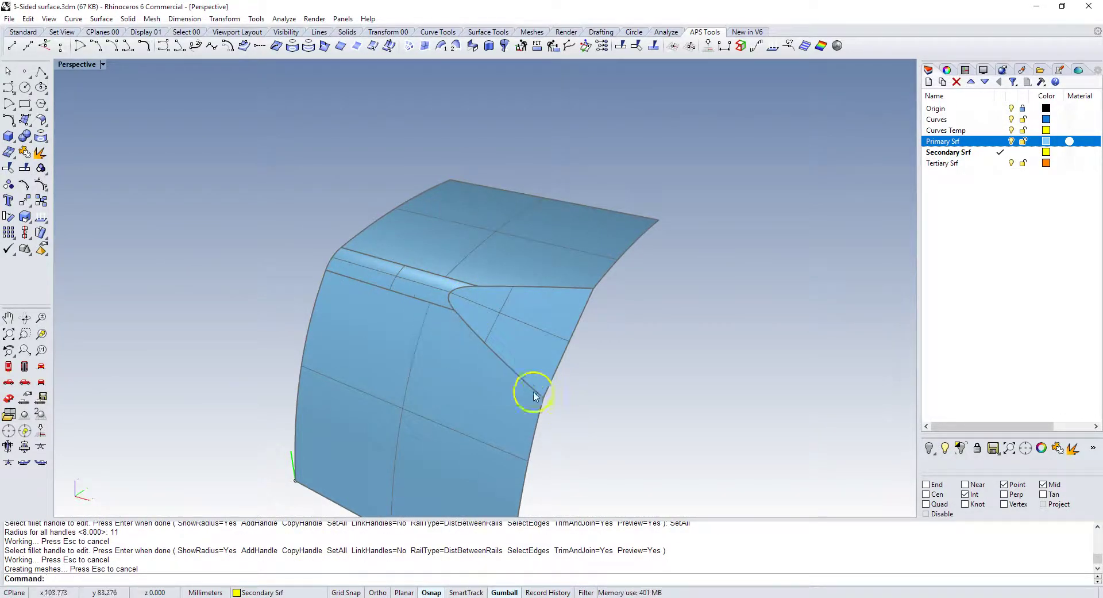
Step: Try to fillet the three connected edges around the triangular corner surface, setting the radius for all handles to 8 mm
{"action": "right_click", "coordinate": [619, 404]}
{"action": "left_click", "coordinate": [660, 38]}
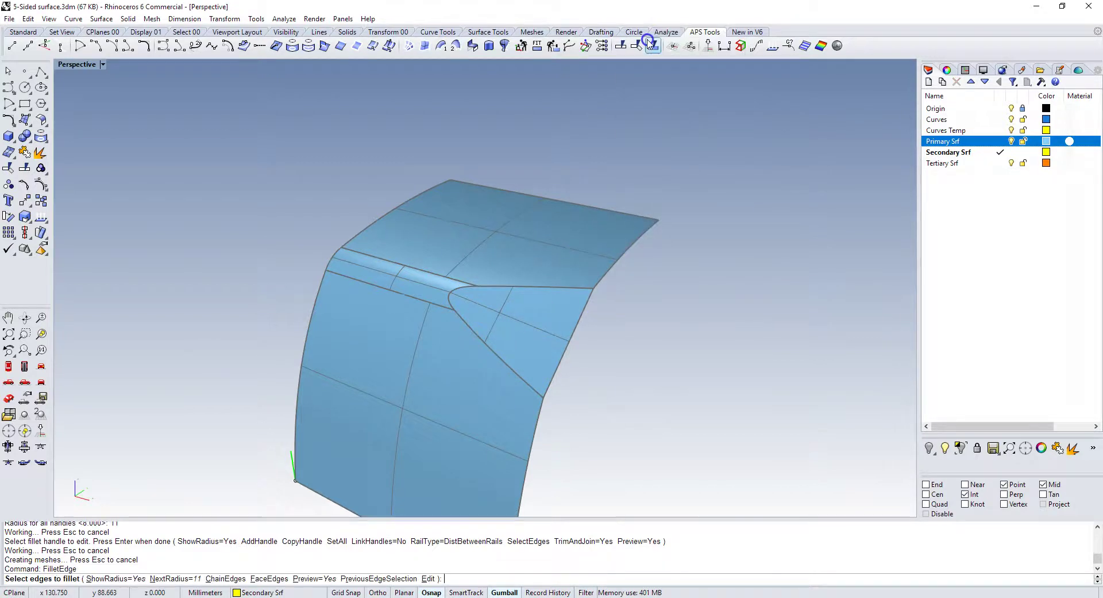
{"action": "left_click", "coordinate": [517, 374]}
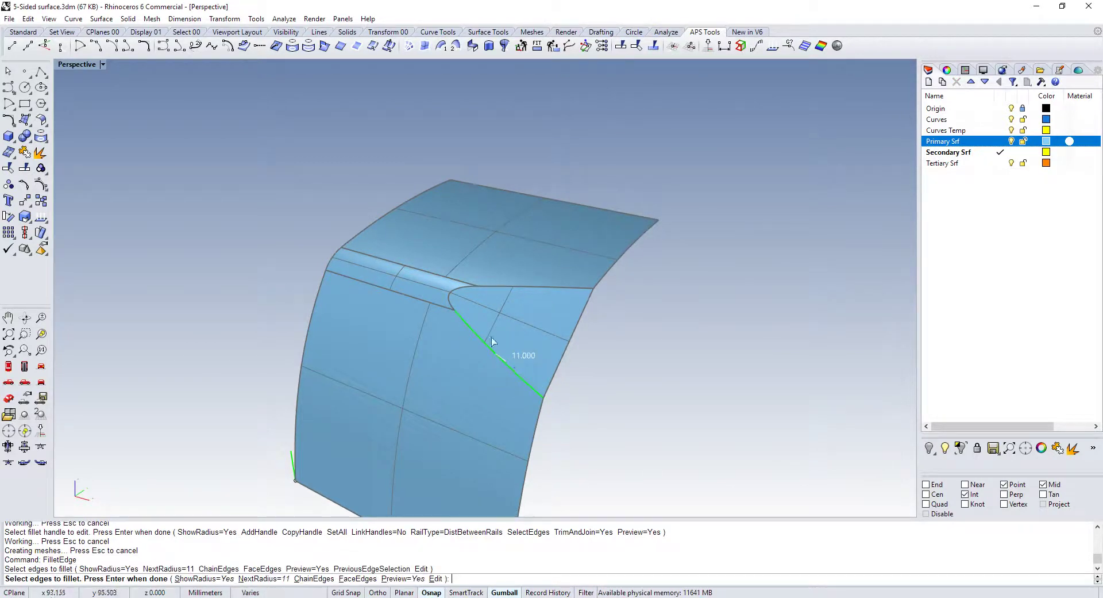
{"action": "left_click", "coordinate": [450, 299]}
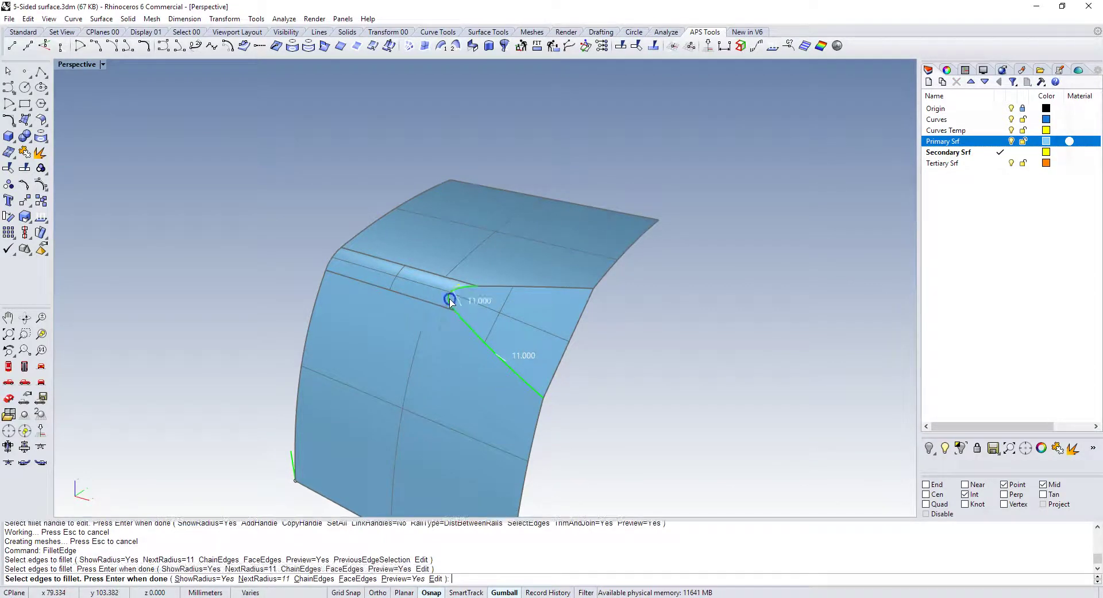
{"action": "left_click", "coordinate": [487, 287]}
{"action": "right_click", "coordinate": [632, 345]}
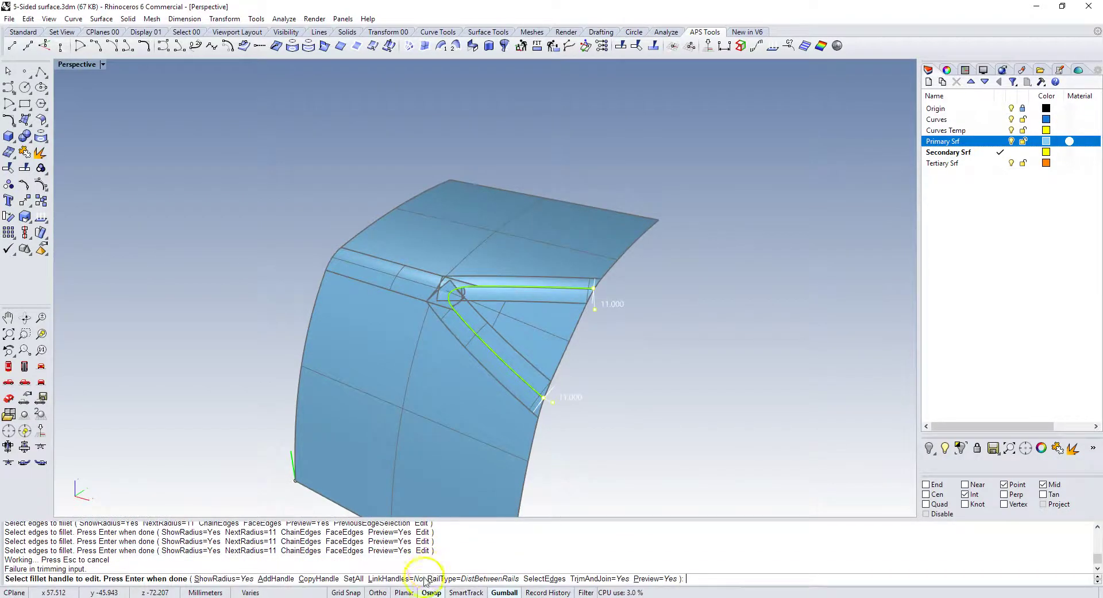
{"action": "left_click", "coordinate": [338, 578]}
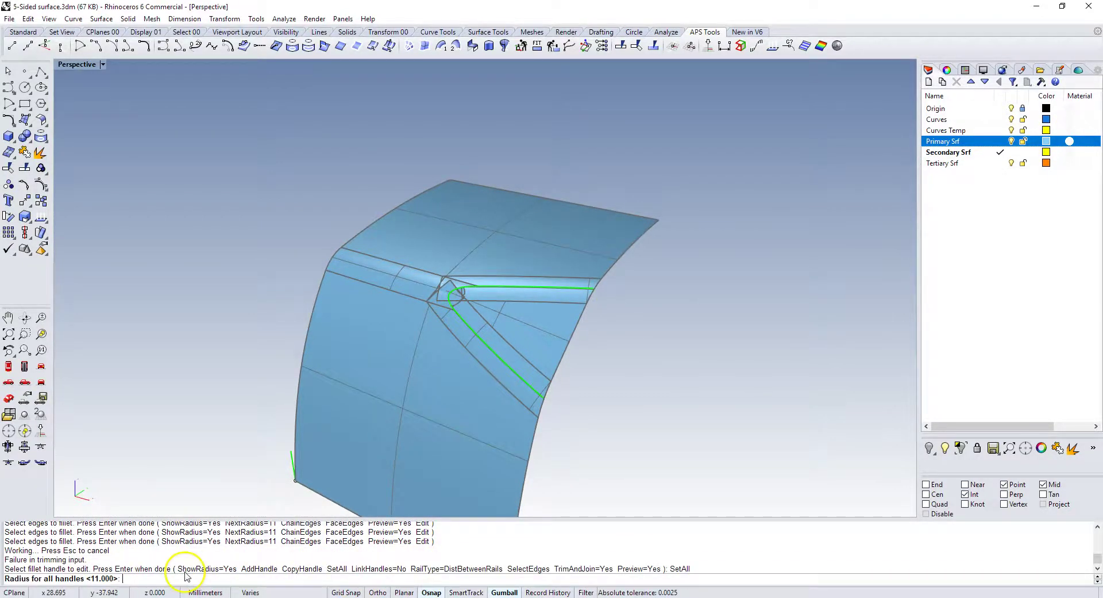
{"action": "key", "text": "Return"}
{"action": "key", "text": "Return"}
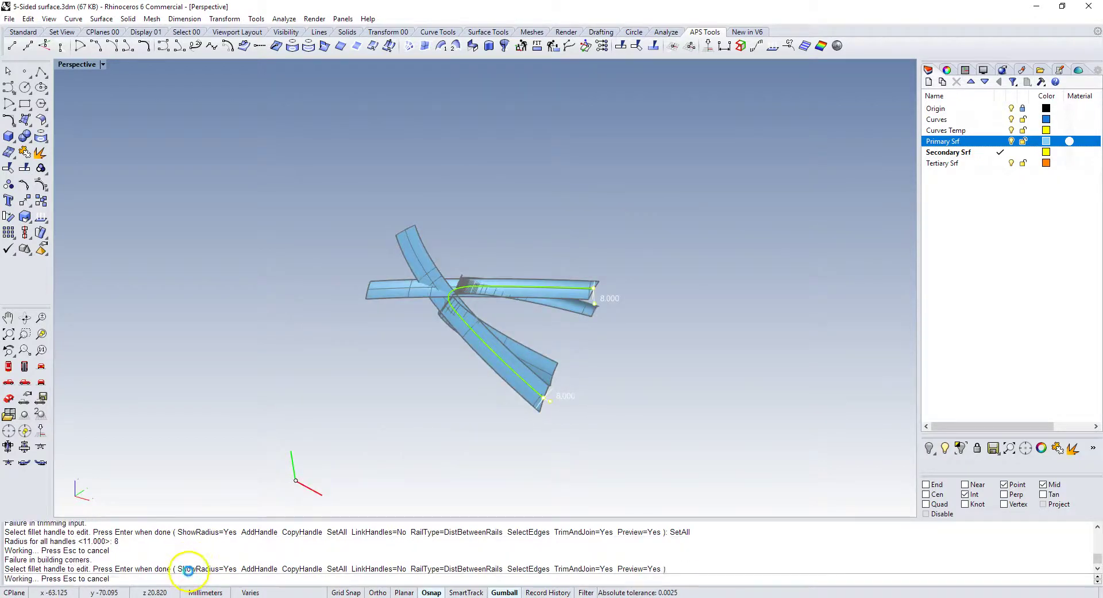
Step: Undo both edge fillets to go back to the sharp joined polysurface
{"action": "scroll", "coordinate": [501, 242], "scroll_direction": "up", "scroll_amount": 2}
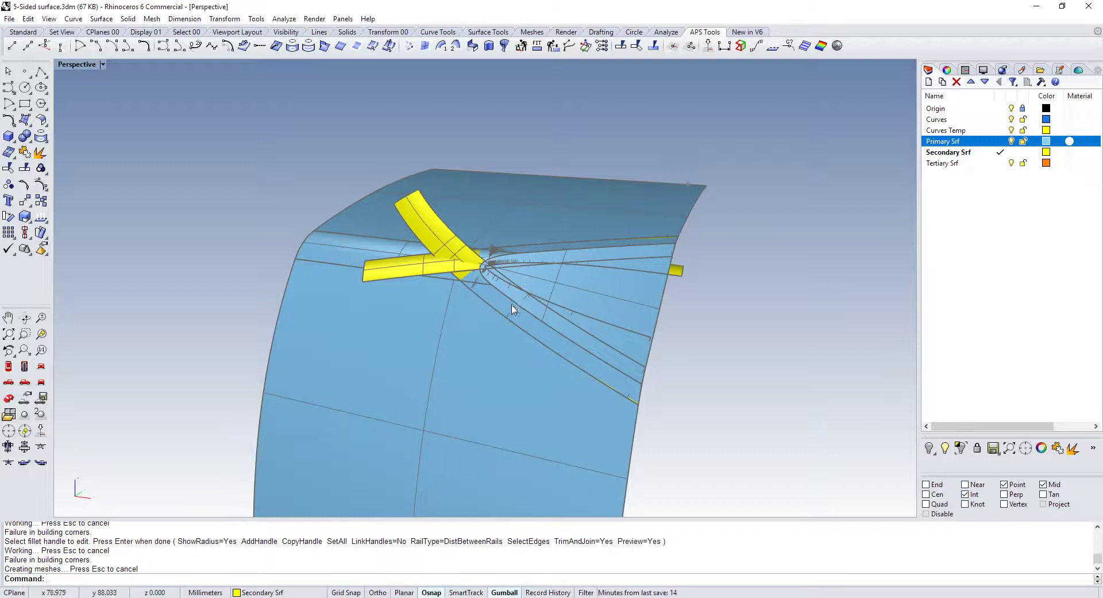
{"action": "key", "text": "ctrl+z"}
{"action": "key", "text": "ctrl+z"}
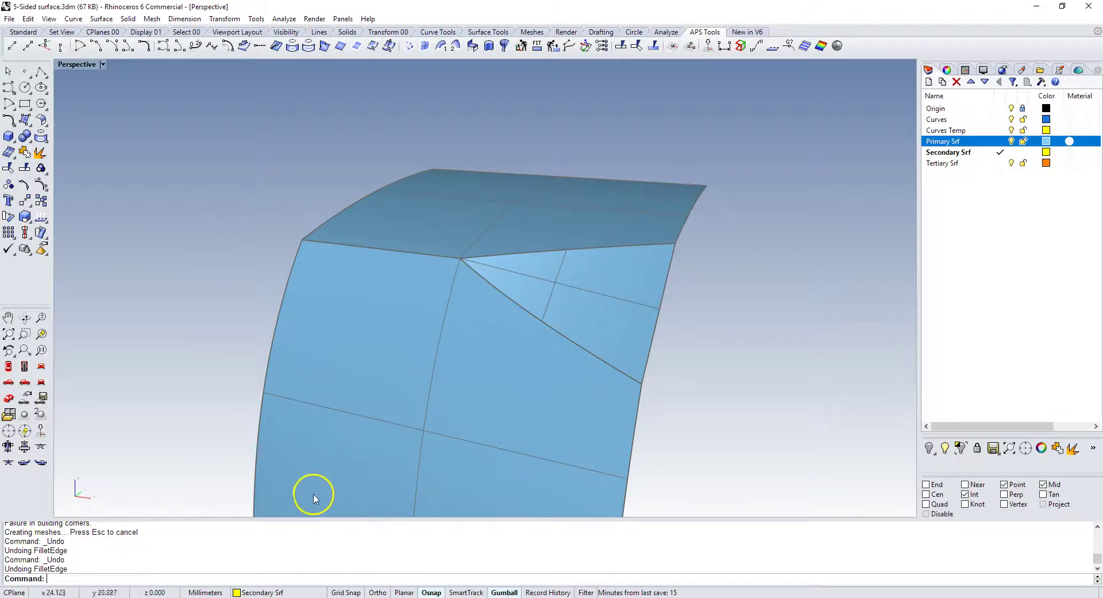
Step: Fillet the edge between the top and large front surfaces using TrimAndJoin=No and a radius of 11 mm for all handles
{"action": "right_click", "coordinate": [328, 553]}
{"action": "left_click", "coordinate": [362, 365]}
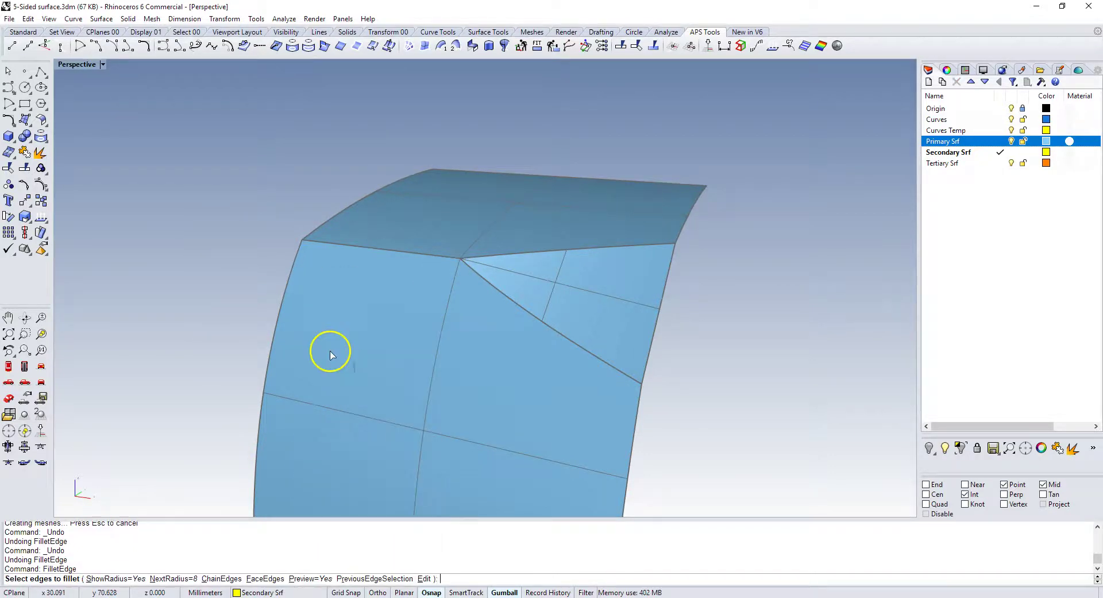
{"action": "left_click", "coordinate": [408, 254]}
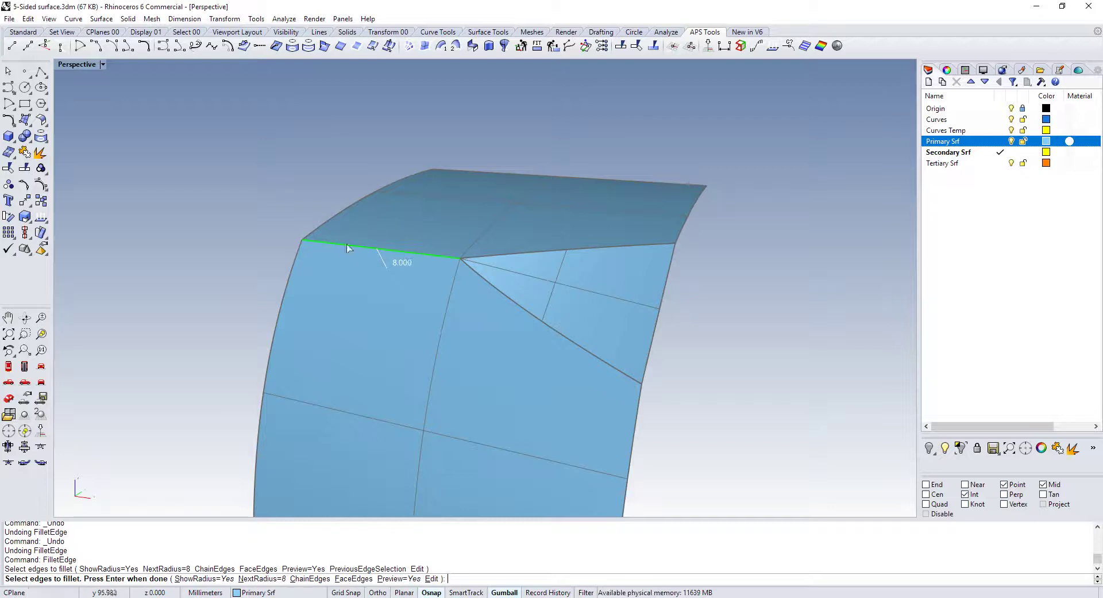
{"action": "key", "text": "Return"}
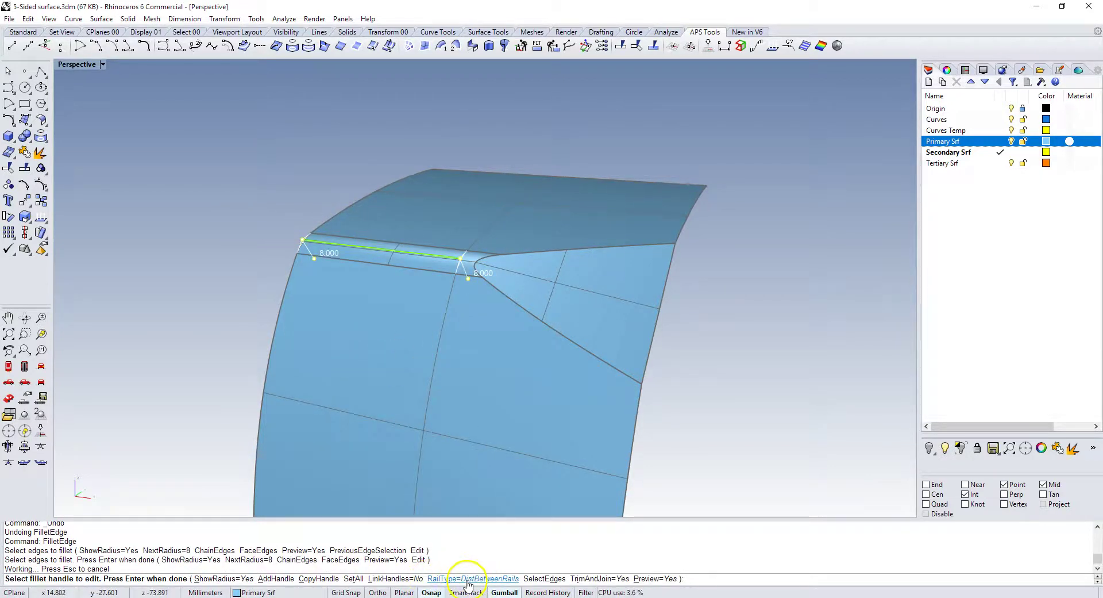
{"action": "left_click", "coordinate": [592, 580]}
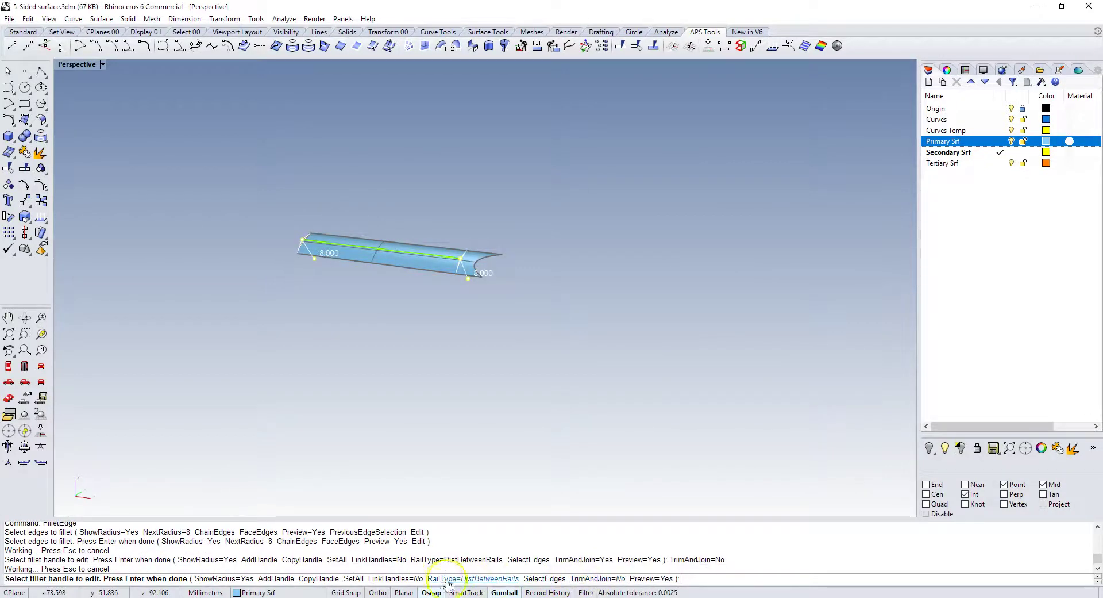
{"action": "left_click", "coordinate": [354, 578]}
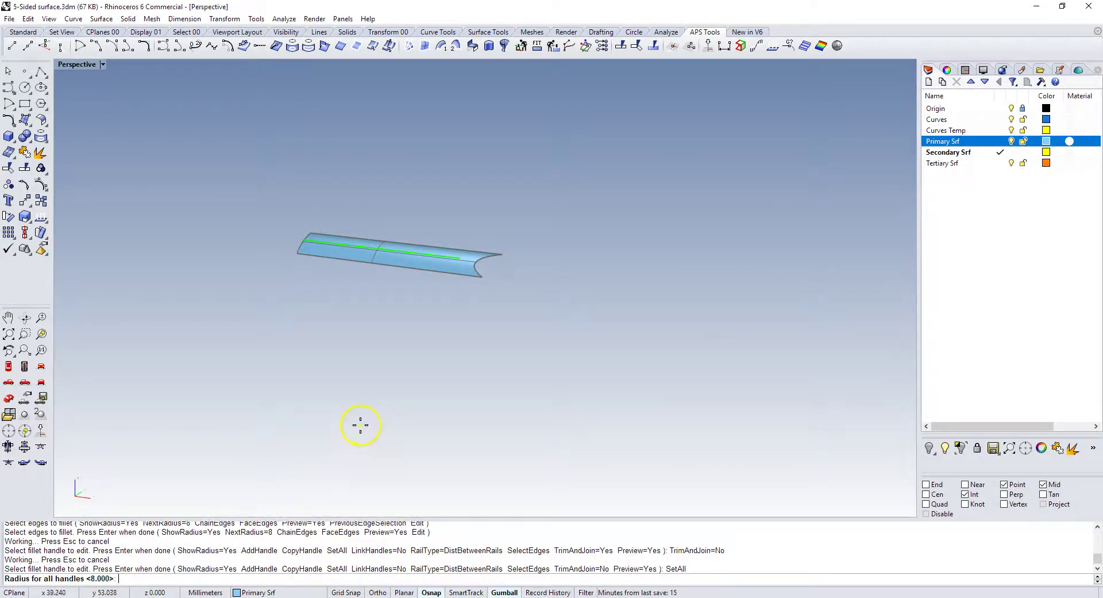
{"action": "type", "text": "11"}
{"action": "key", "text": "Return"}
{"action": "type", "text": "v"}
{"action": "key", "text": "Return"}
{"action": "type", "text": "v"}
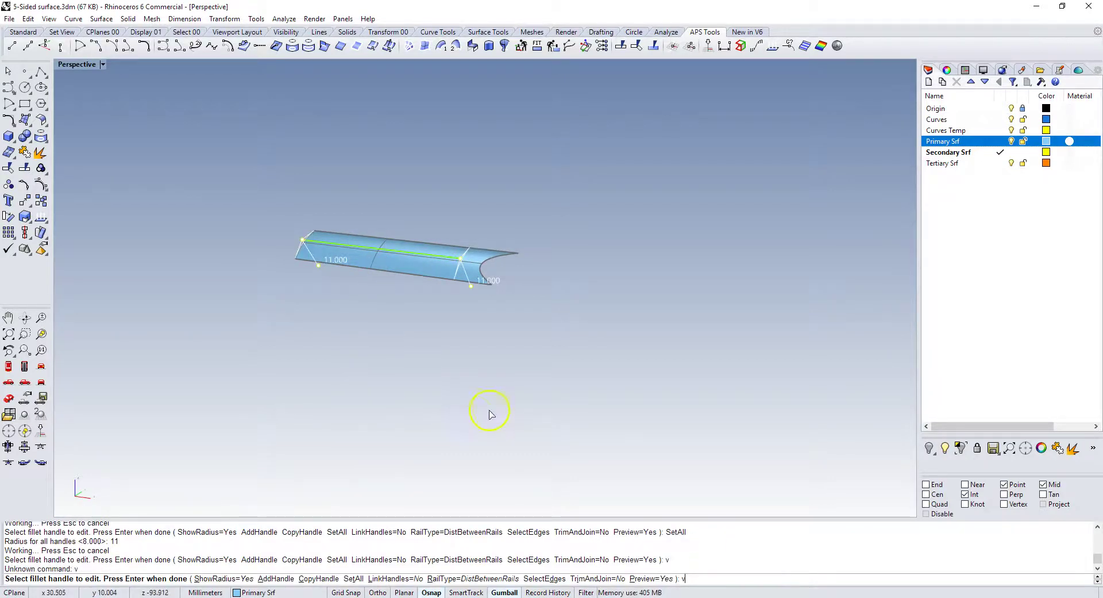
{"action": "right_click", "coordinate": [489, 407]}
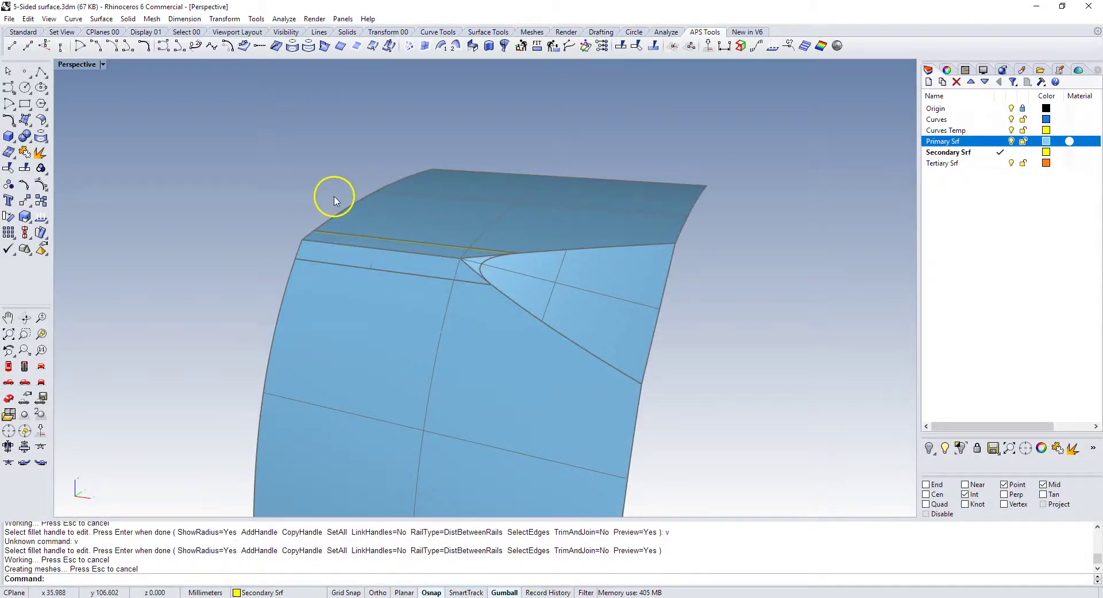
Step: Fillet the edge between the triangular and large front surfaces using TrimAndJoin=No and a radius of 8 mm for all handles
{"action": "right_click_drag", "start_coordinate": [333, 200], "coordinate": [273, 236]}
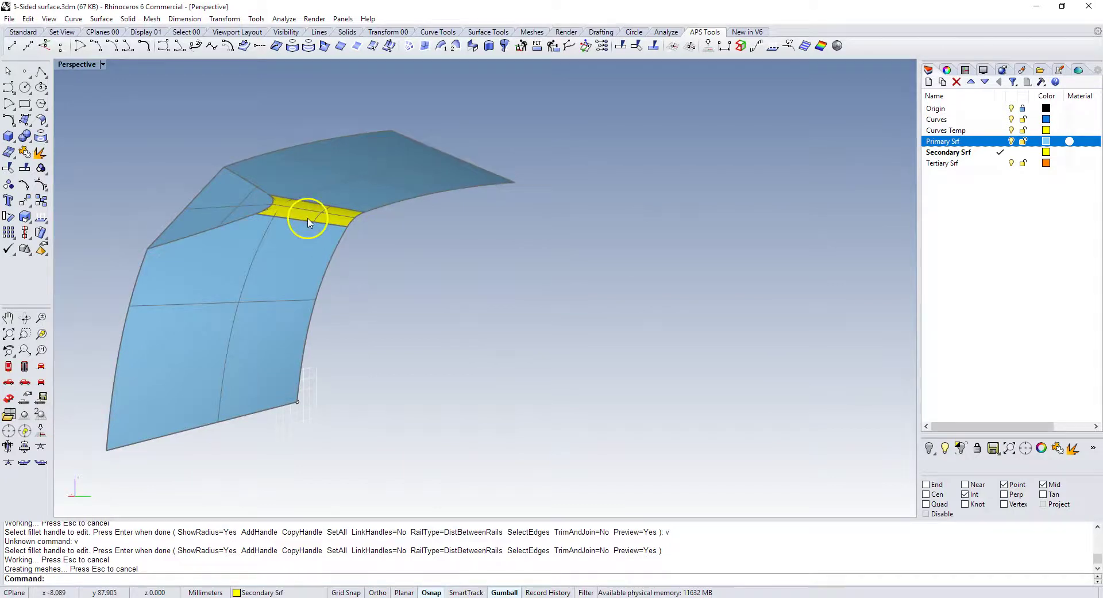
{"action": "scroll", "coordinate": [285, 218], "scroll_direction": "up", "scroll_amount": 2}
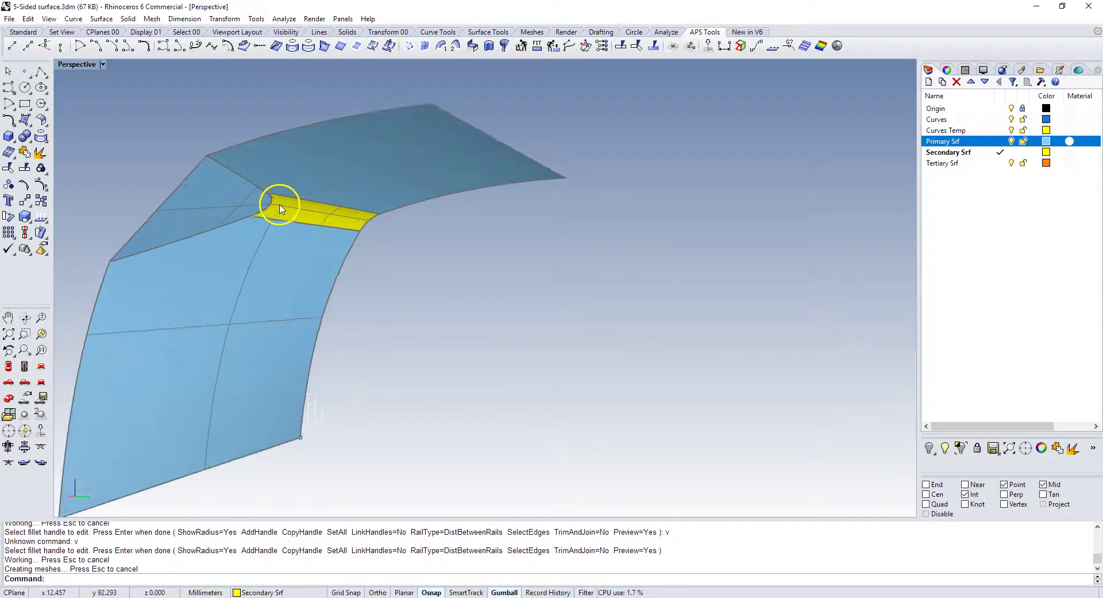
{"action": "right_click_drag", "start_coordinate": [306, 224], "coordinate": [566, 315]}
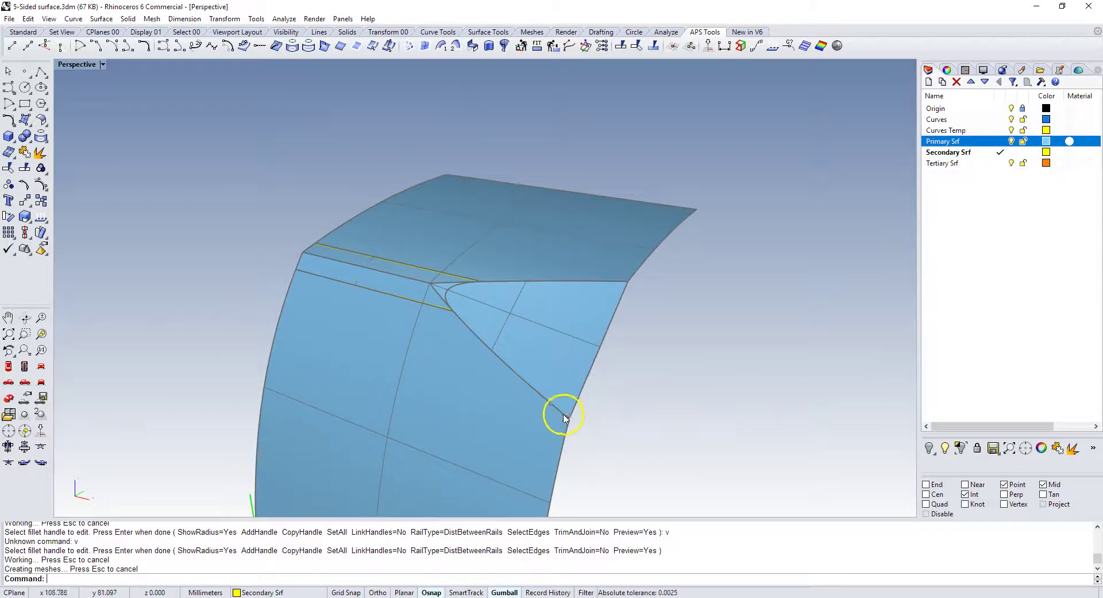
{"action": "right_click", "coordinate": [731, 323]}
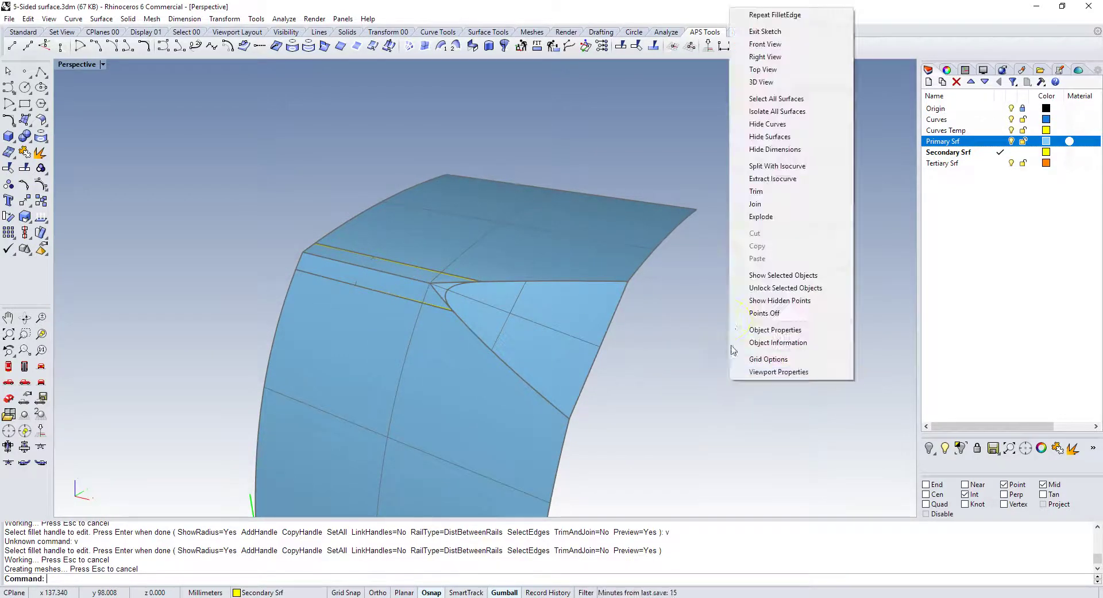
{"action": "left_click", "coordinate": [773, 15]}
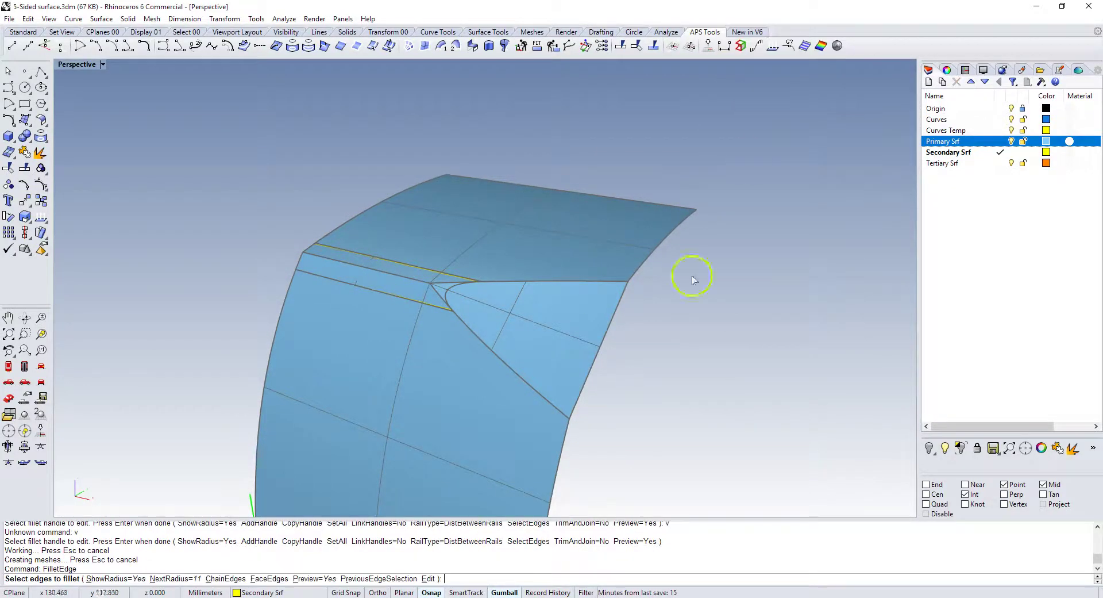
{"action": "left_click", "coordinate": [546, 400]}
{"action": "right_click", "coordinate": [682, 414]}
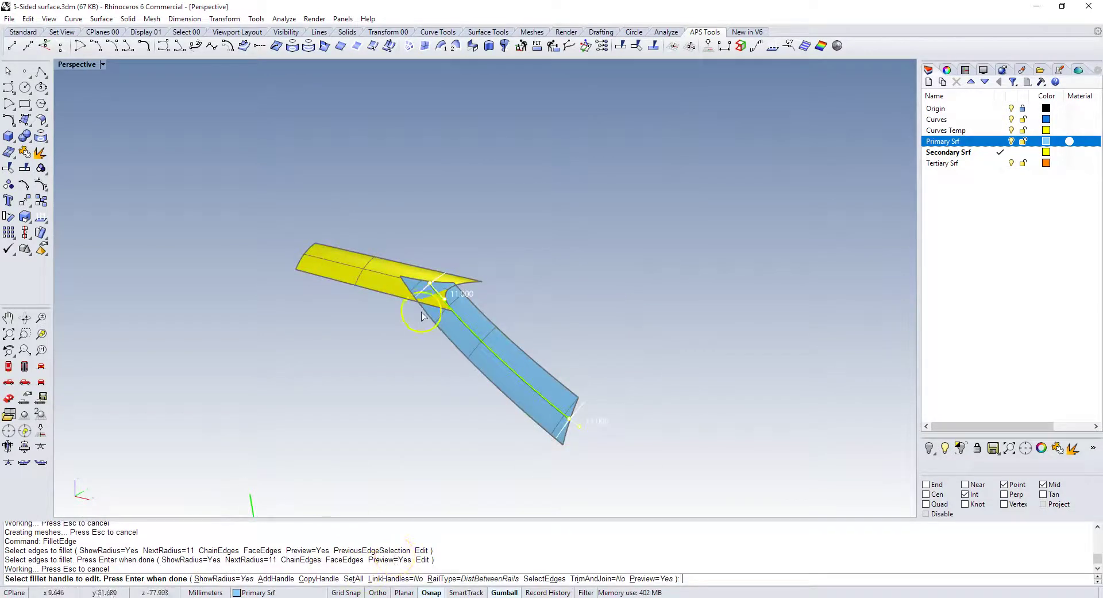
{"action": "left_click", "coordinate": [354, 578]}
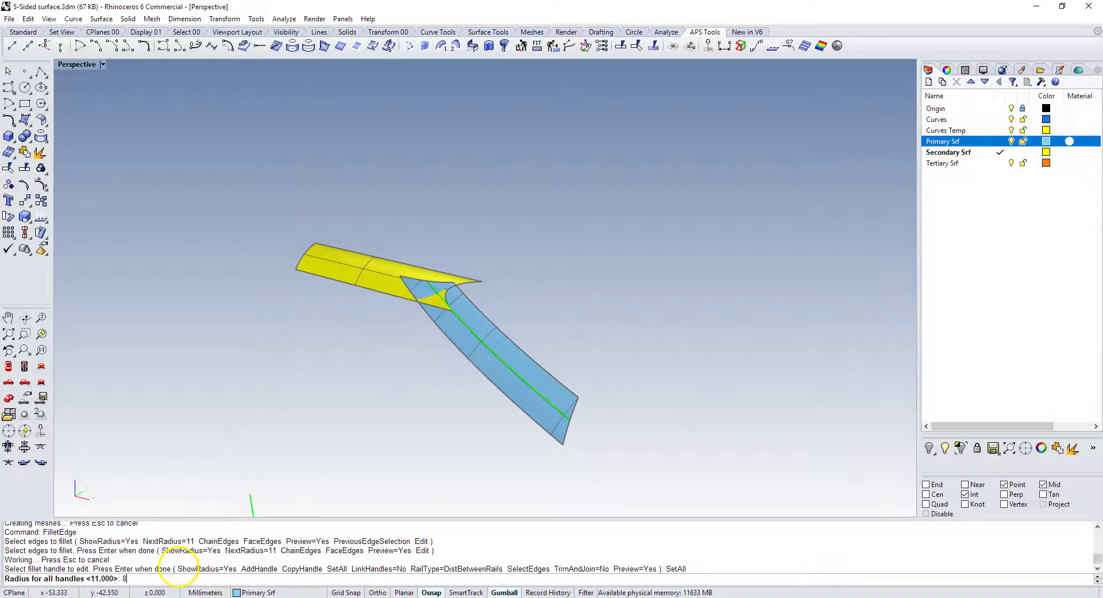
{"action": "key", "text": "Return"}
{"action": "key", "text": "Return"}
Step: Fillet the edge between the top and triangular corner surfaces with an 8 mm radius and TrimAndJoin=No
{"action": "scroll", "coordinate": [288, 332], "scroll_direction": "up", "scroll_amount": 5}
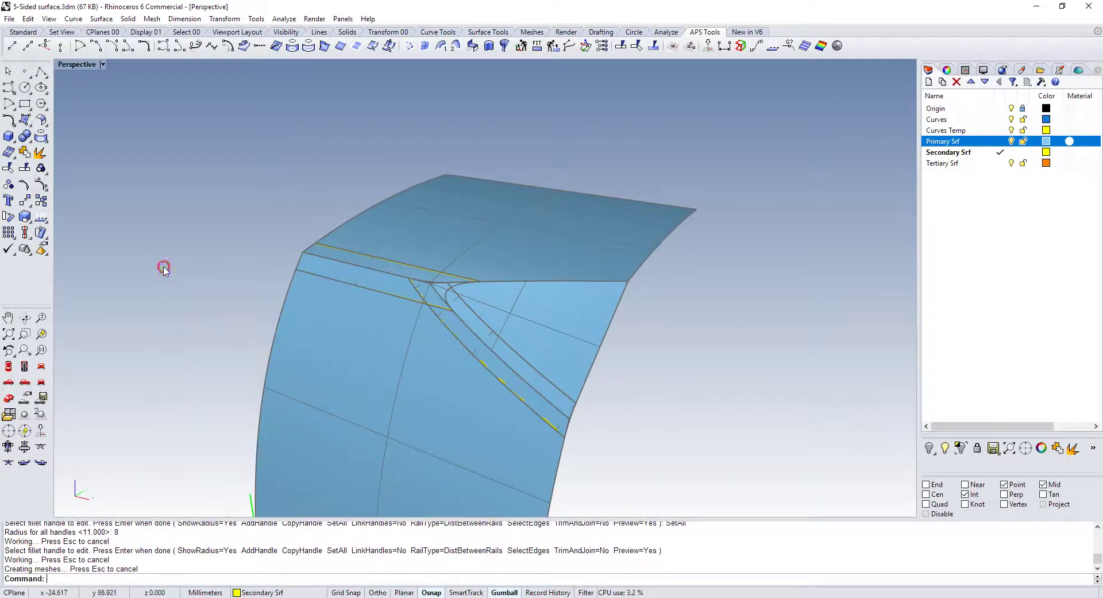
{"action": "right_click", "coordinate": [163, 267]}
{"action": "left_click", "coordinate": [181, 232]}
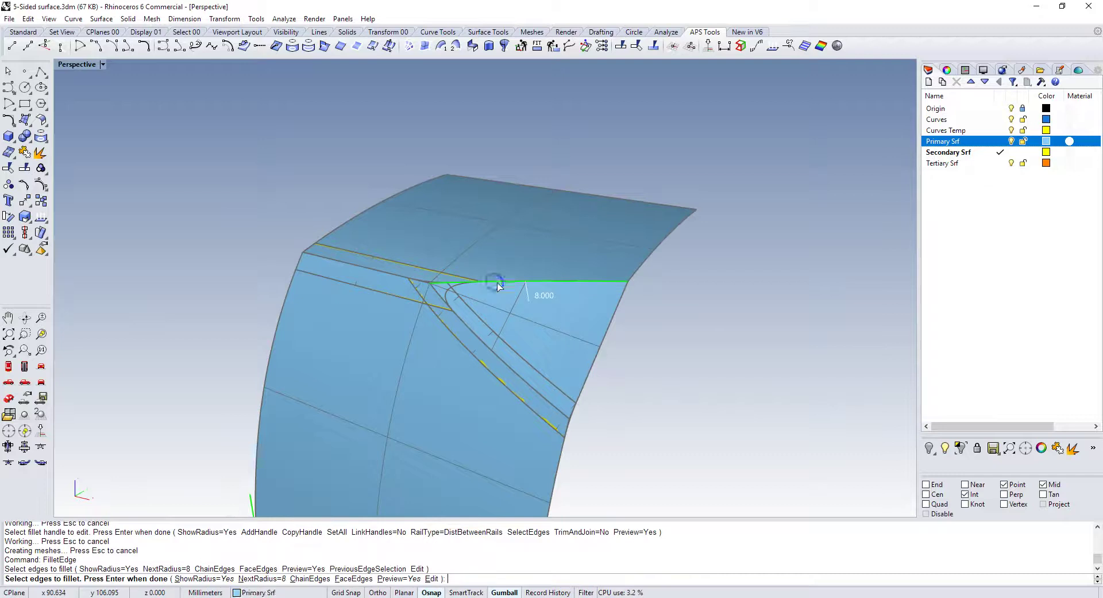
{"action": "right_click", "coordinate": [712, 350]}
{"action": "right_click", "coordinate": [704, 373]}
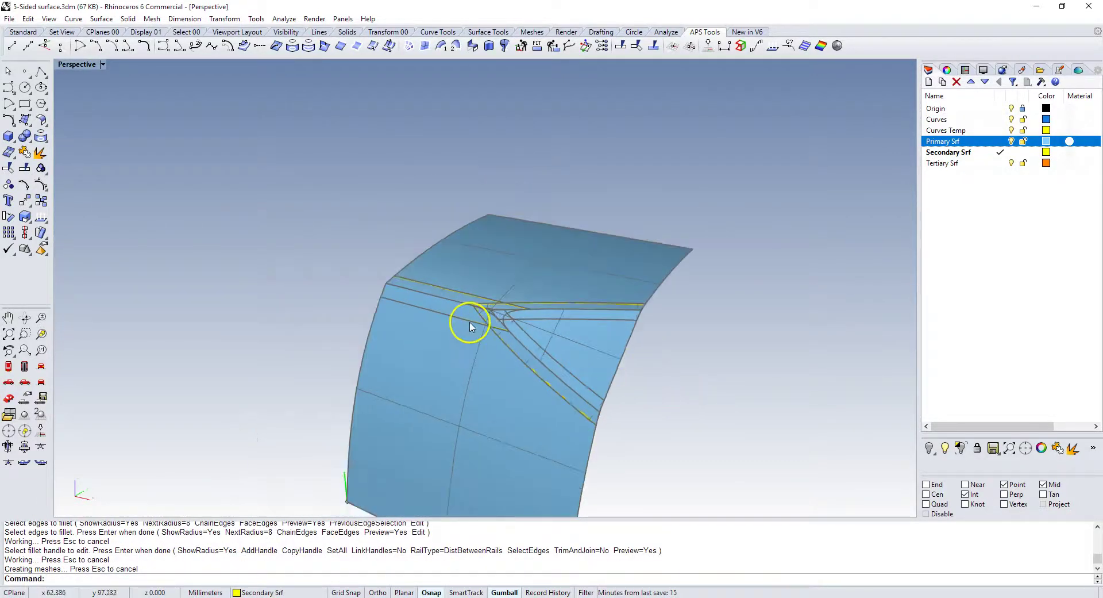
Step: Isolate the two 8 mm fillet surfaces by hiding the 11 mm fillet and the base polysurface
{"action": "right_click_drag", "start_coordinate": [468, 320], "coordinate": [562, 338]}
{"action": "right_click_drag", "start_coordinate": [474, 326], "coordinate": [544, 308]}
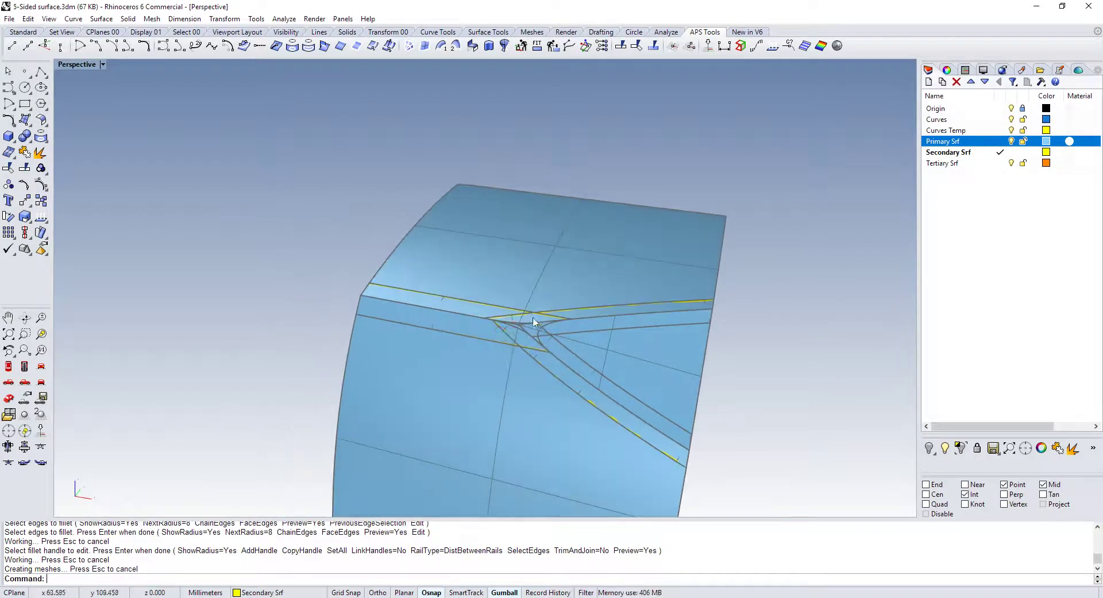
{"action": "right_click_drag", "start_coordinate": [536, 352], "coordinate": [140, 240]}
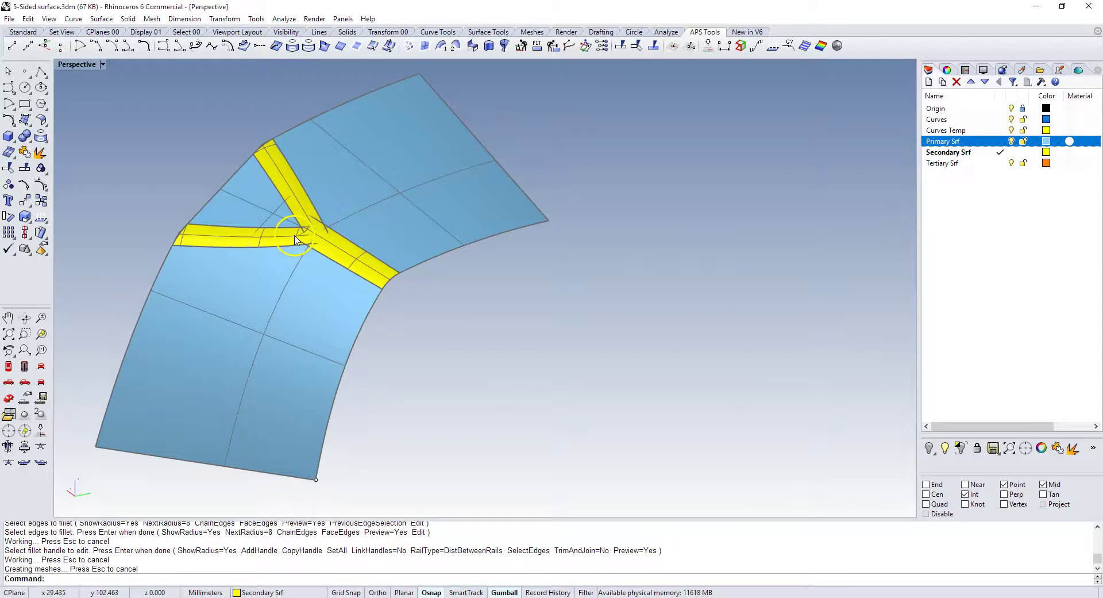
{"action": "right_click_drag", "start_coordinate": [298, 225], "coordinate": [501, 321]}
{"action": "right_click_drag", "start_coordinate": [609, 378], "coordinate": [381, 287]}
{"action": "scroll", "coordinate": [325, 272], "scroll_direction": "up", "scroll_amount": 3}
{"action": "left_click", "coordinate": [335, 257]}
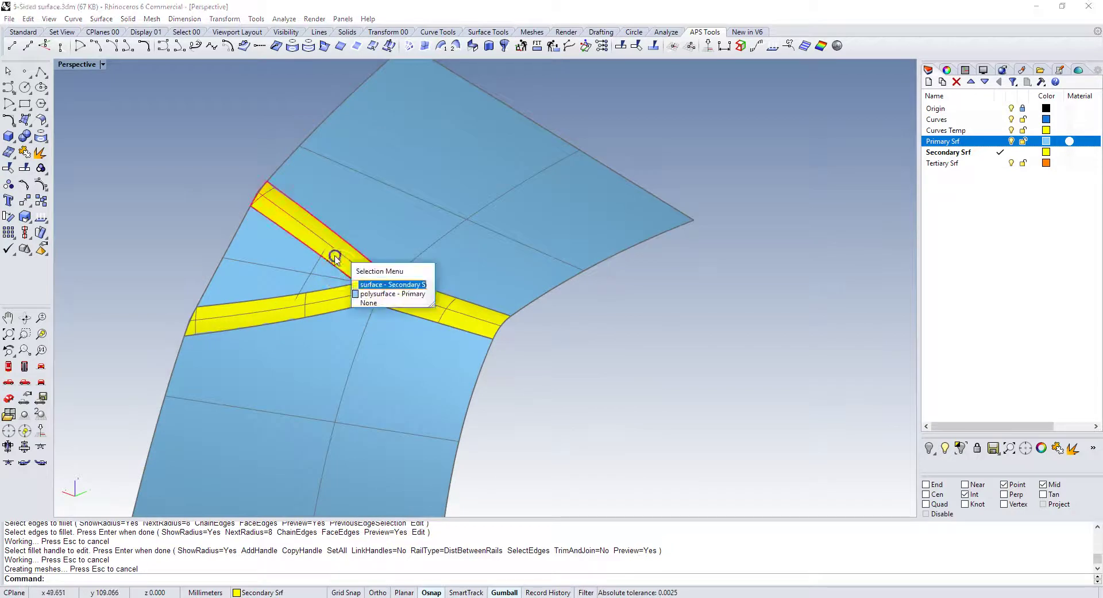
{"action": "left_click", "coordinate": [365, 286]}
{"action": "left_click", "coordinate": [334, 303], "text": "shift"}
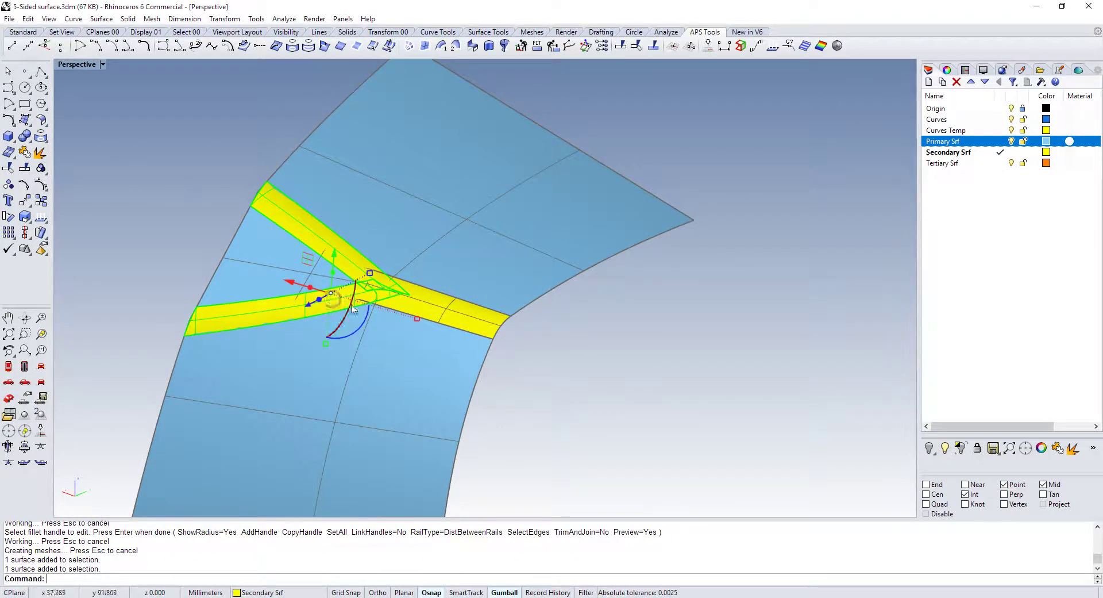
{"action": "left_click", "coordinate": [959, 447]}
Step: Split the front 8 mm fillet along an isocurve at the point where the inner edges of both fillets cross
{"action": "right_click_drag", "start_coordinate": [511, 300], "coordinate": [577, 345]}
{"action": "scroll", "coordinate": [539, 320], "scroll_direction": "up", "scroll_amount": 3}
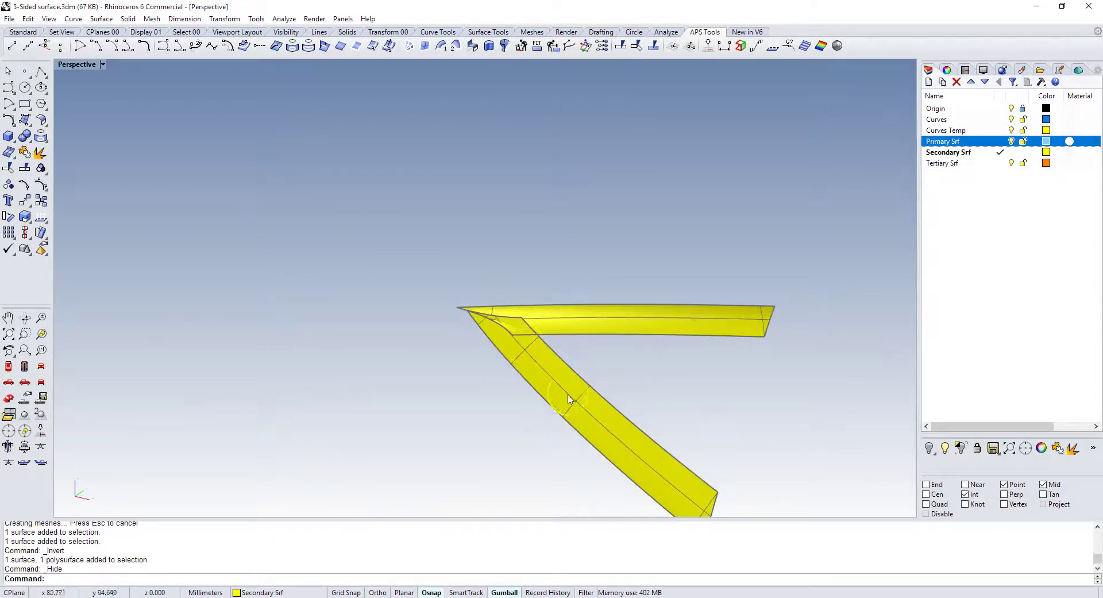
{"action": "scroll", "coordinate": [630, 381], "scroll_direction": "up", "scroll_amount": 4}
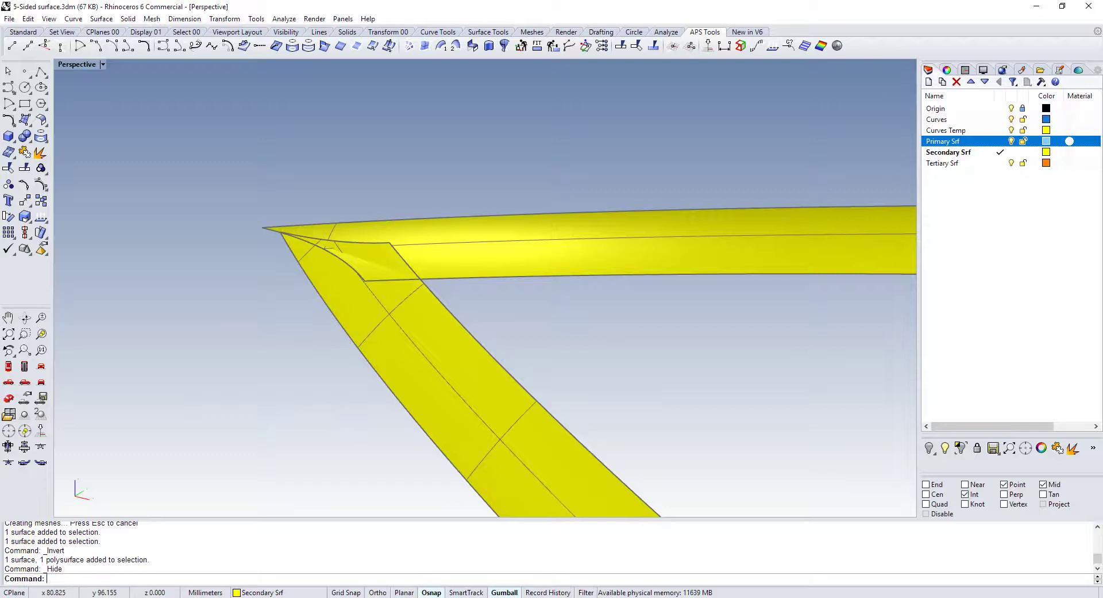
{"action": "key", "text": "Return"}
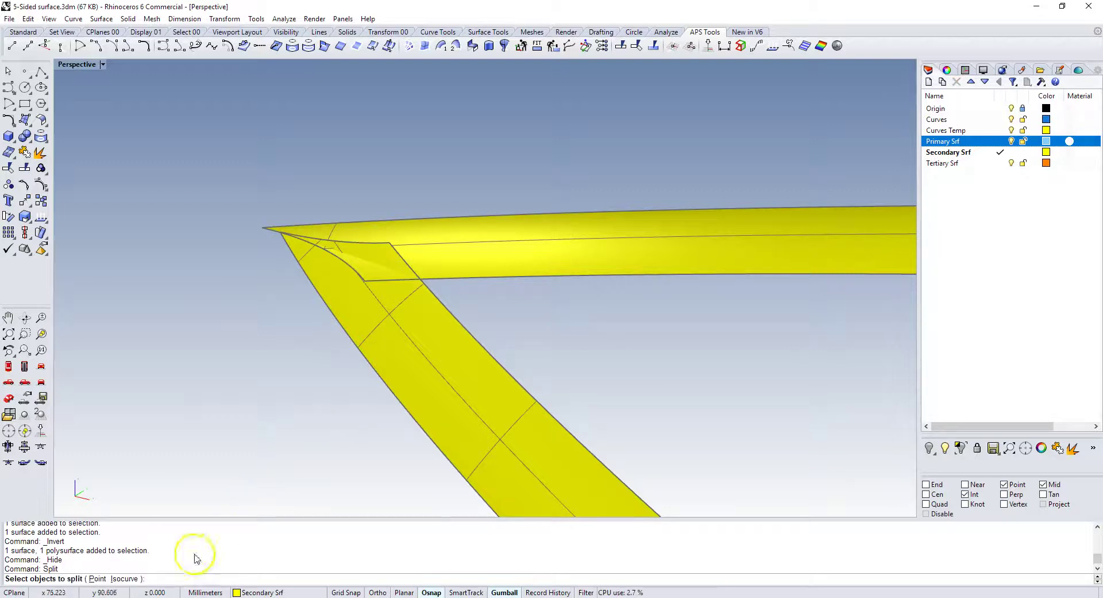
{"action": "left_click", "coordinate": [123, 578]}
{"action": "left_click", "coordinate": [419, 365]}
{"action": "left_click", "coordinate": [420, 278]}
{"action": "key", "text": "Return"}
Step: Split the upper 8 mm fillet along an isocurve in the V direction at the same edge crossing point
{"action": "right_click", "coordinate": [398, 142]}
{"action": "left_click", "coordinate": [437, 151]}
{"action": "left_click", "coordinate": [426, 280]}
{"action": "left_click", "coordinate": [211, 579]}
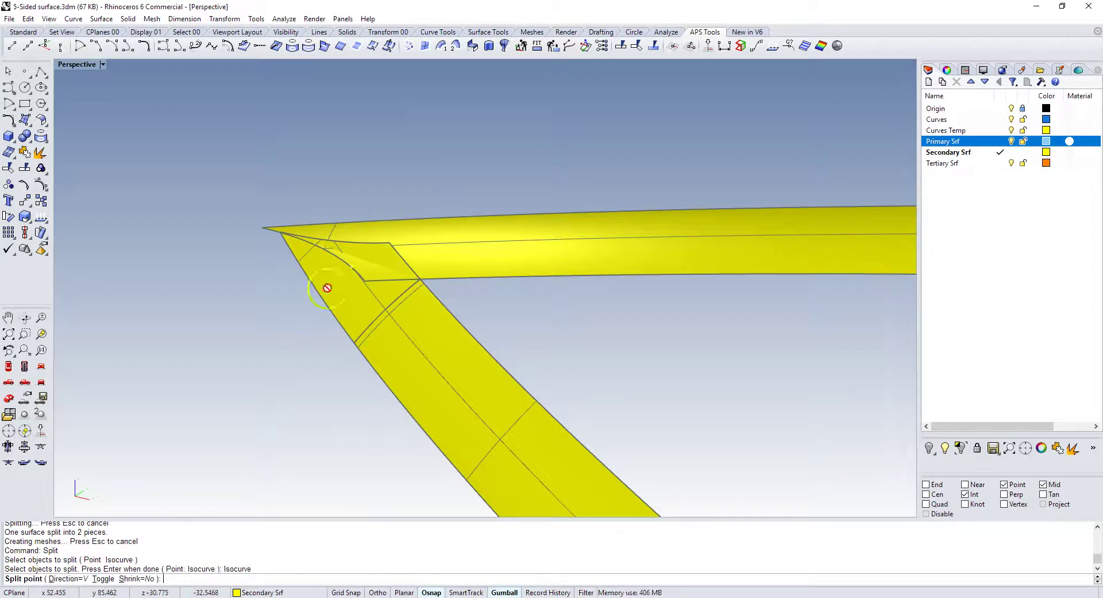
{"action": "left_click", "coordinate": [423, 278]}
{"action": "key", "text": "Return"}
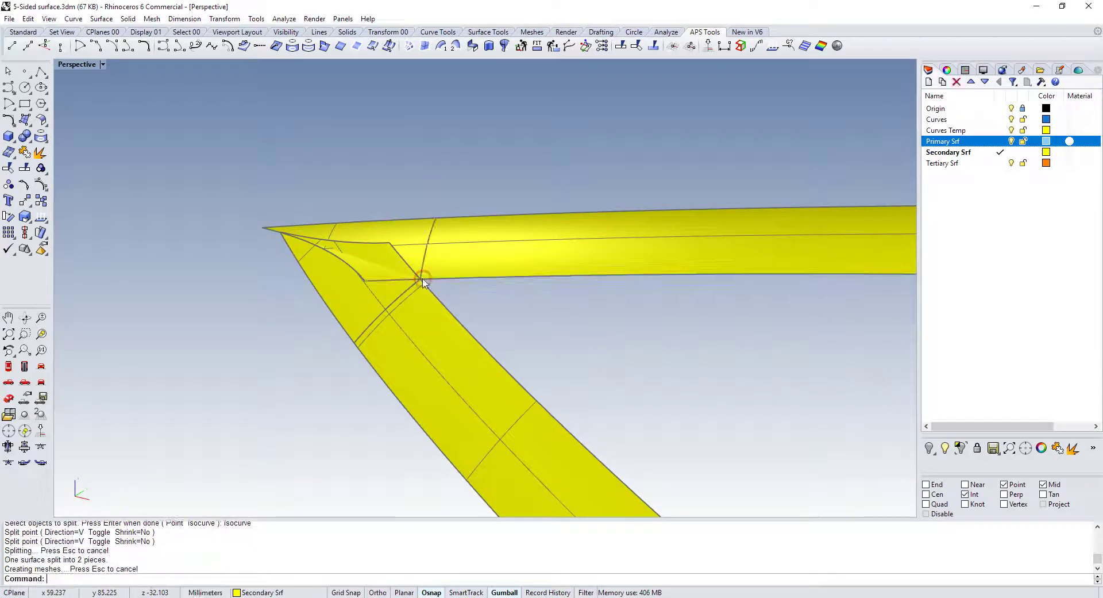
Step: Delete the two overlapping end pieces cut off the 8 mm fillets at the corner
{"action": "left_click", "coordinate": [410, 252]}
{"action": "key", "text": "Delete"}
{"action": "left_click", "coordinate": [382, 282]}
{"action": "key", "text": "Delete"}
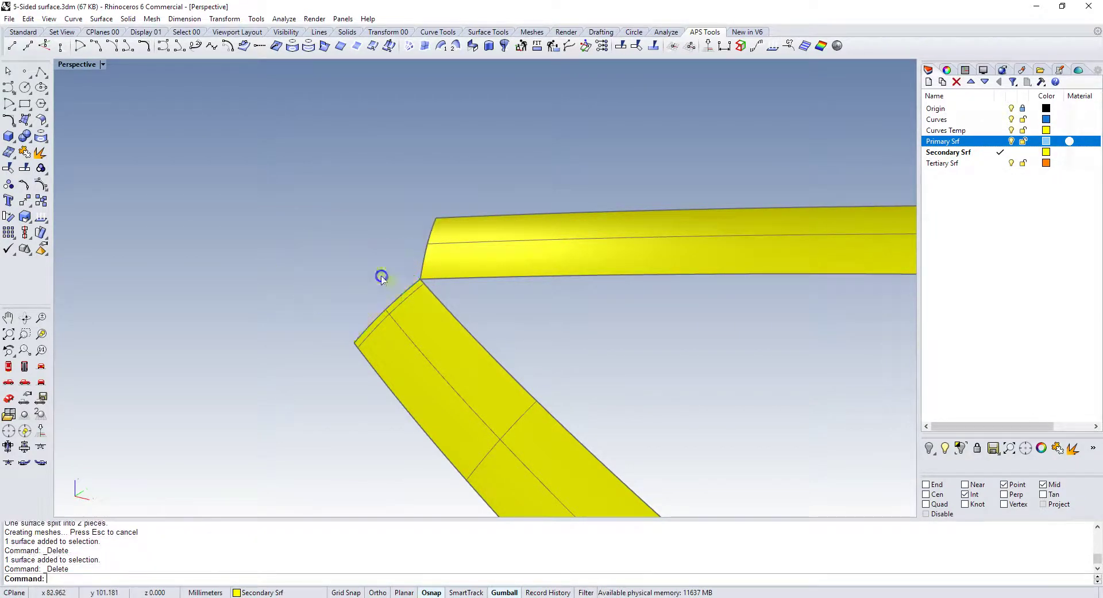
Step: Show all hidden objects, and isolate the 11 mm fillet together with the trimmed front 8 mm fillet
{"action": "scroll", "coordinate": [417, 247], "scroll_direction": "down", "scroll_amount": 2}
{"action": "scroll", "coordinate": [386, 303], "scroll_direction": "down", "scroll_amount": 2}
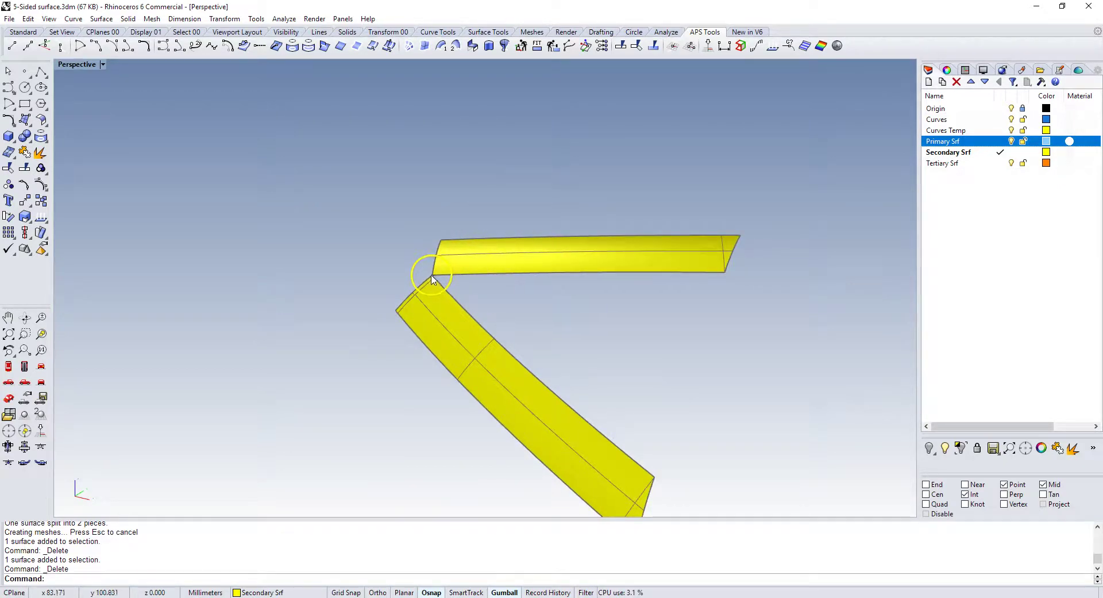
{"action": "left_click", "coordinate": [945, 450]}
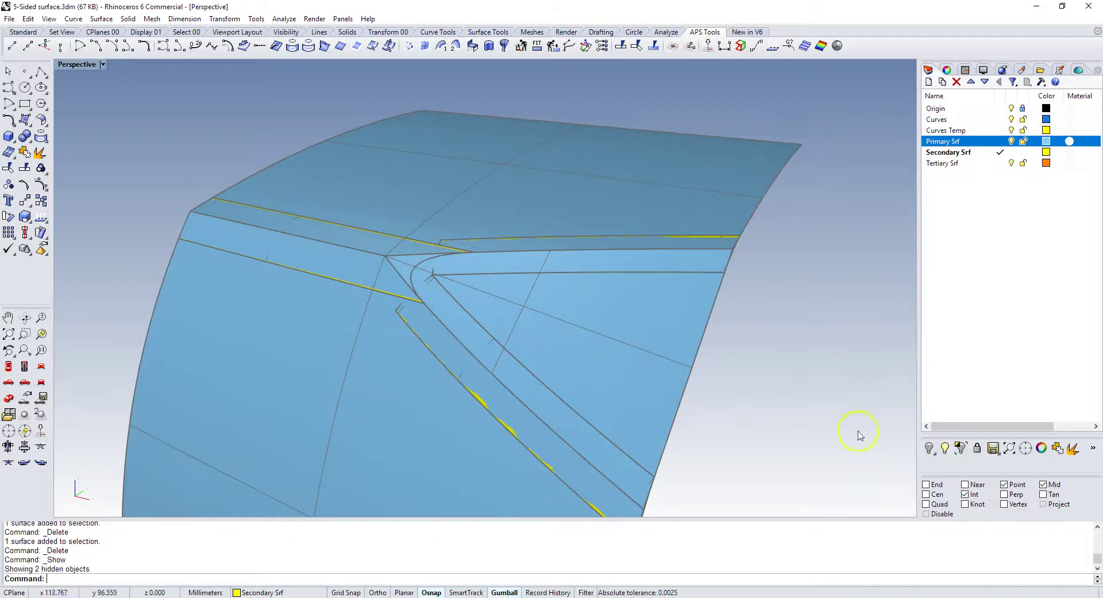
{"action": "right_click_drag", "start_coordinate": [348, 271], "coordinate": [389, 286]}
{"action": "right_click_drag", "start_coordinate": [466, 277], "coordinate": [233, 214]}
{"action": "left_click", "coordinate": [381, 250]}
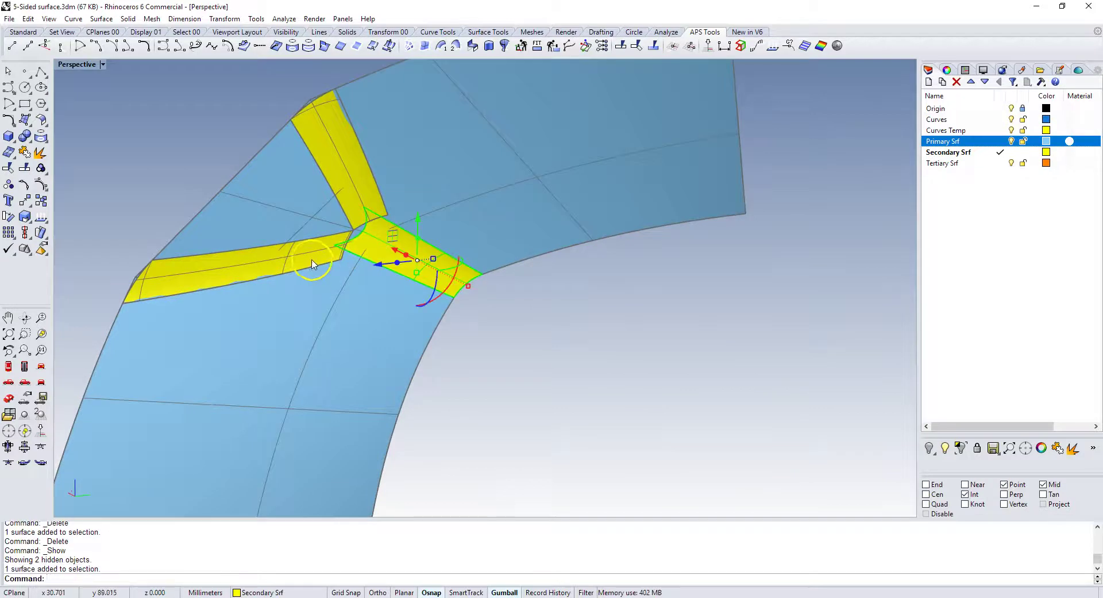
{"action": "left_click", "coordinate": [312, 263]}
{"action": "left_click", "coordinate": [342, 291]}
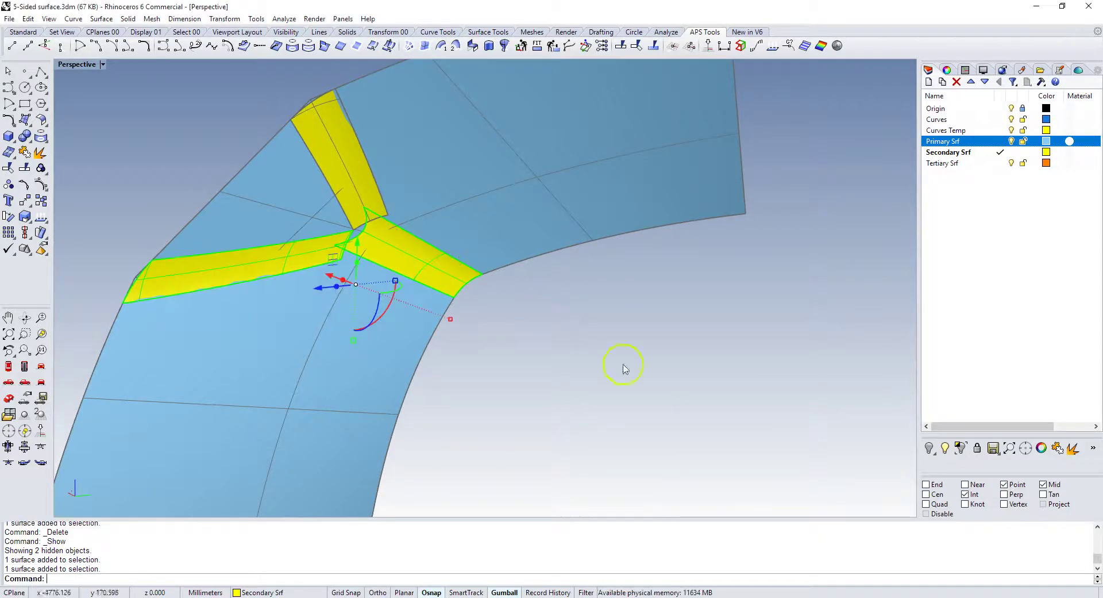
{"action": "left_click", "coordinate": [961, 448]}
Step: Make the Curves layer the current layer
{"action": "right_click_drag", "start_coordinate": [488, 322], "coordinate": [643, 381]}
{"action": "scroll", "coordinate": [520, 327], "scroll_direction": "up", "scroll_amount": 2}
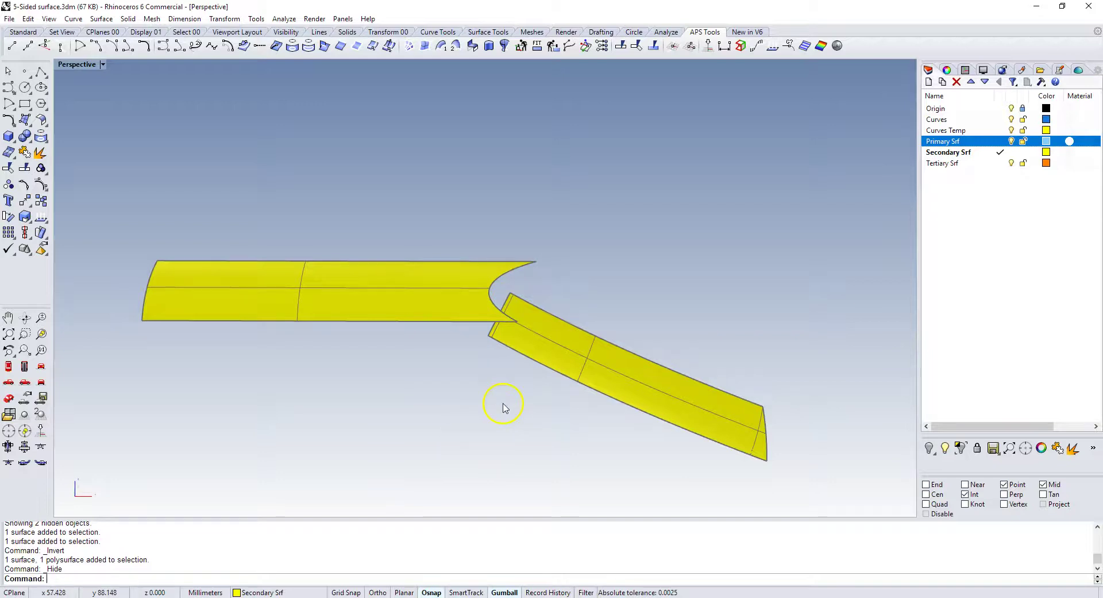
{"action": "left_click", "coordinate": [937, 119]}
{"action": "right_click", "coordinate": [936, 119]}
{"action": "left_click", "coordinate": [957, 124]}
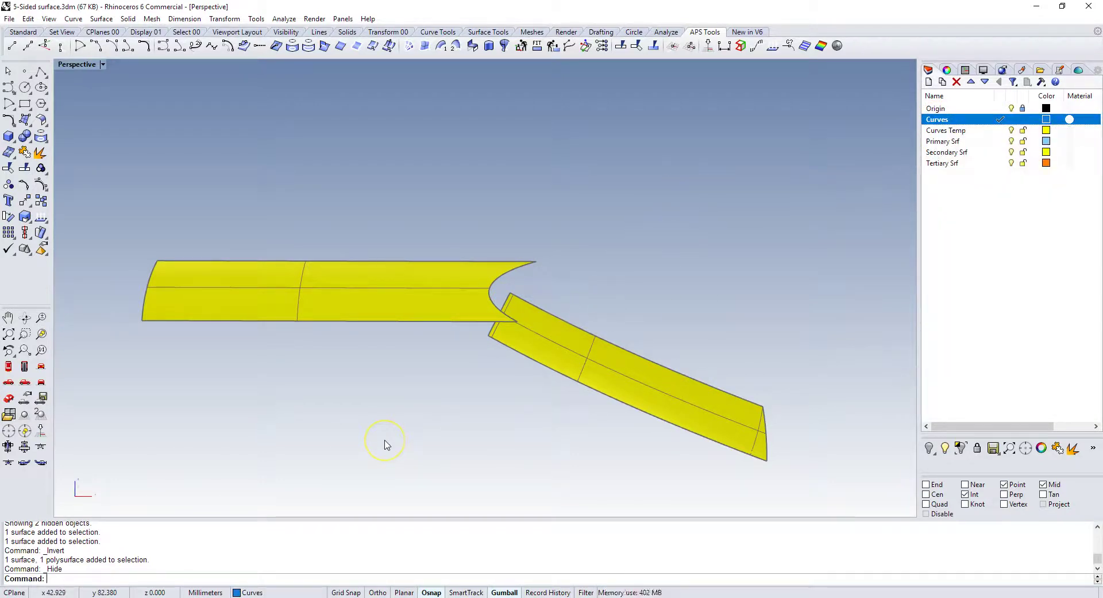
Step: Create a blend curve with Curvature continuity at both ends between the lower edges of the front 8 mm fillet and the 11 mm fillet
{"action": "key", "text": "Return"}
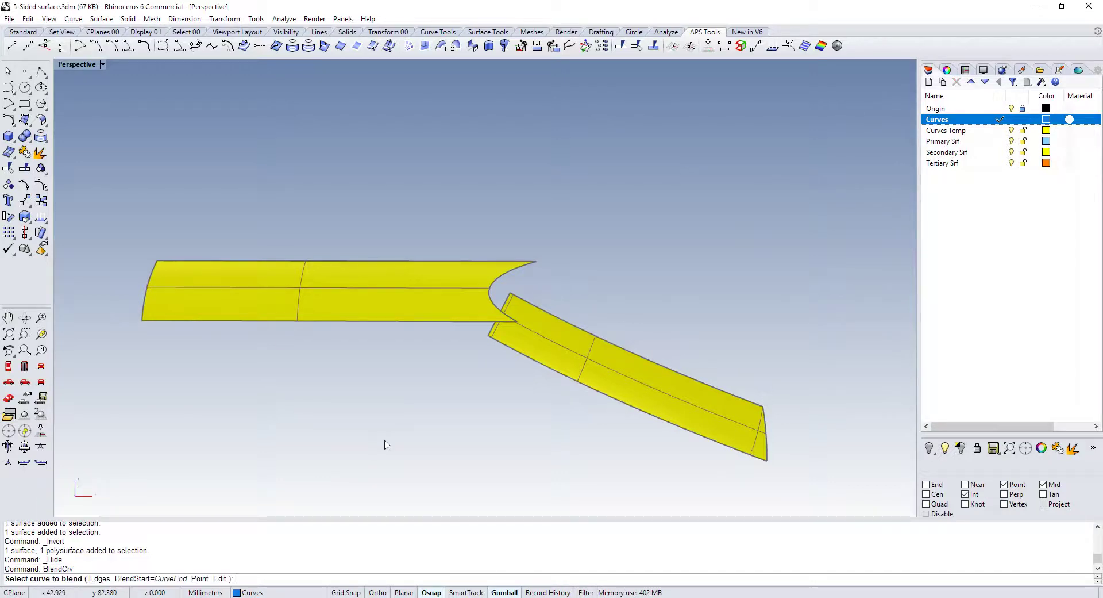
{"action": "scroll", "coordinate": [467, 352], "scroll_direction": "up", "scroll_amount": 2}
{"action": "left_click", "coordinate": [505, 324]}
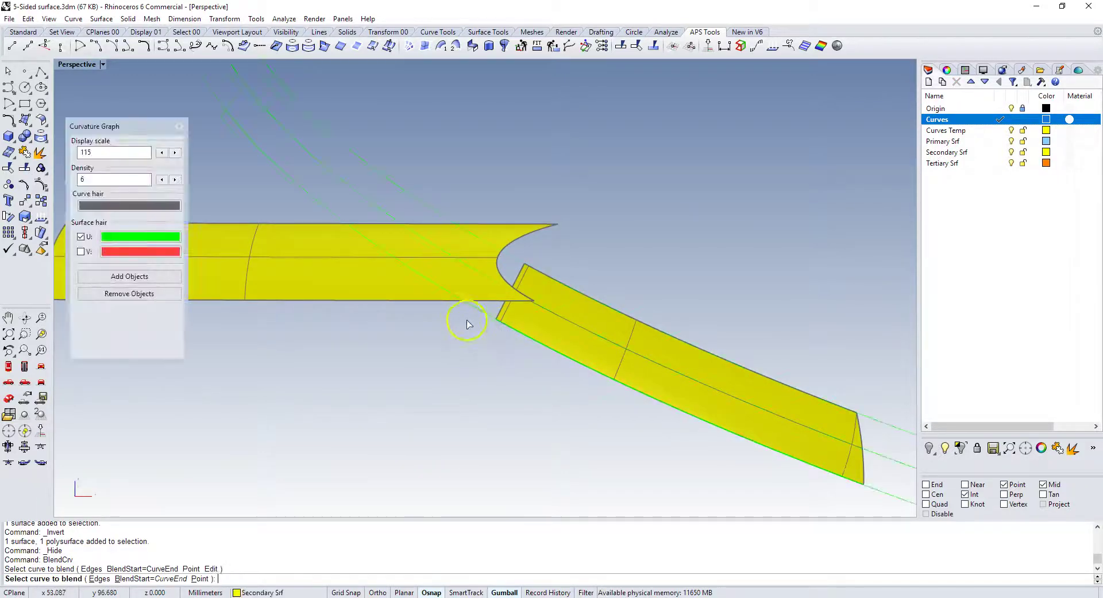
{"action": "left_click", "coordinate": [439, 301]}
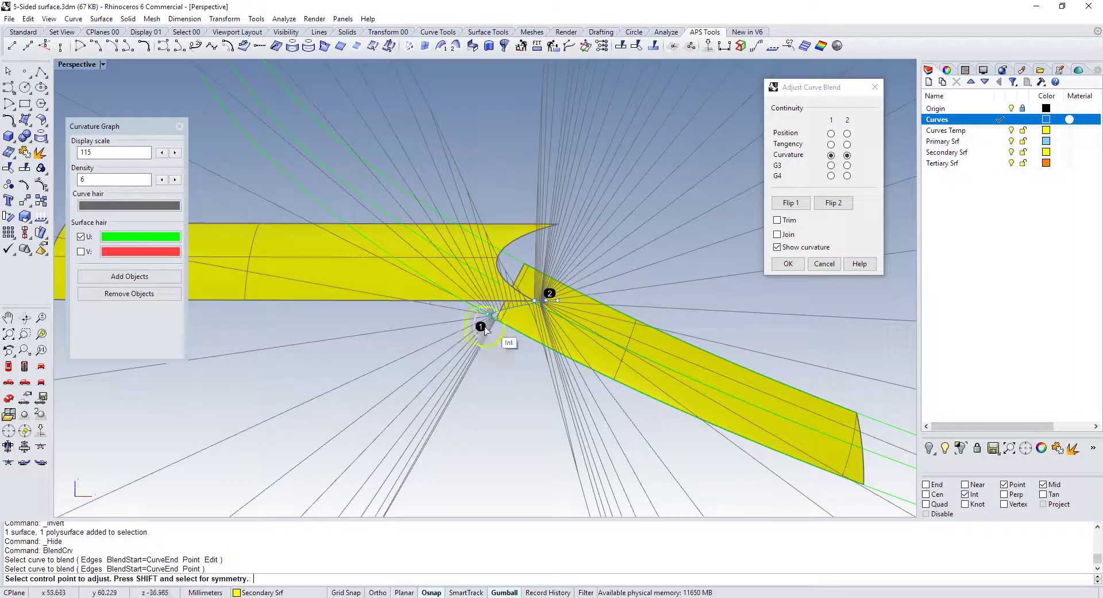
{"action": "scroll", "coordinate": [544, 299], "scroll_direction": "up", "scroll_amount": 1}
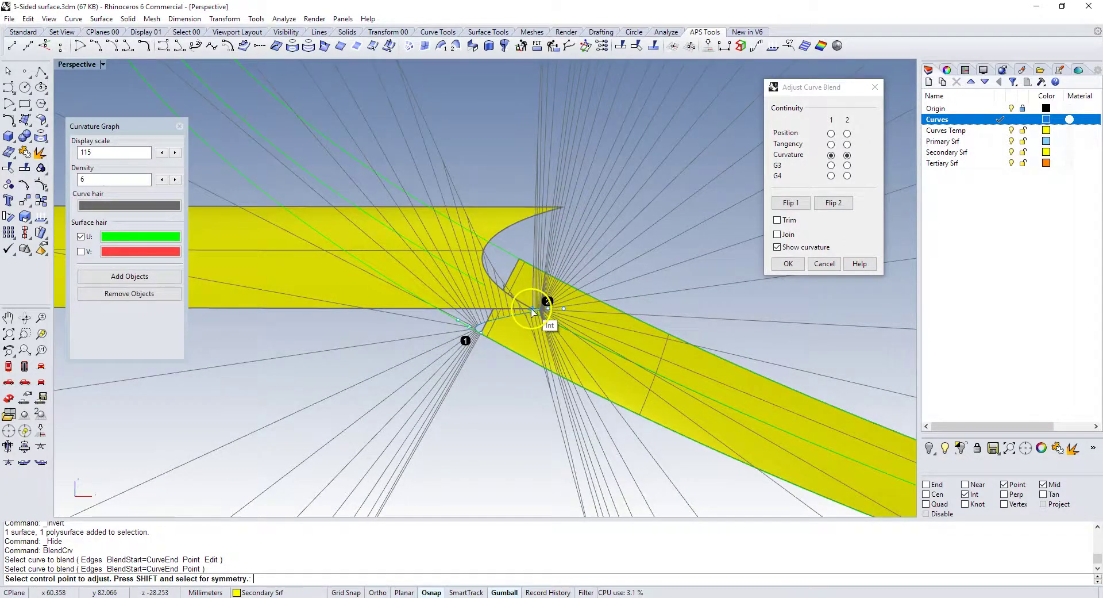
Step: Slide the blend curve's end point back along the 11 mm fillet's lower edge, clear of the overlap, and accept the blend
{"action": "left_click", "coordinate": [534, 311]}
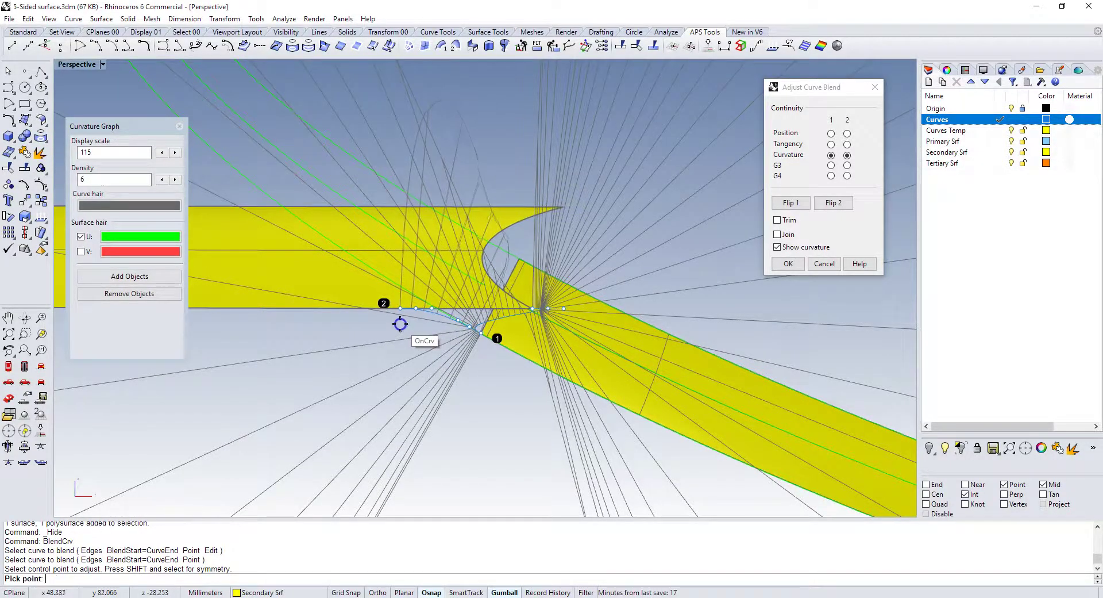
{"action": "left_click", "coordinate": [396, 324]}
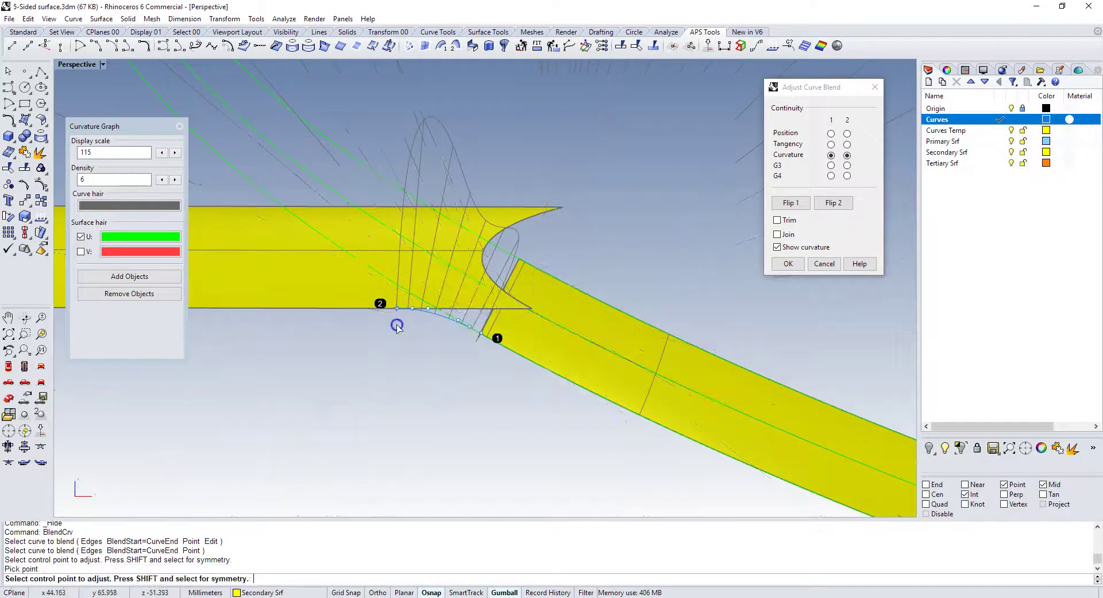
{"action": "right_click_drag", "start_coordinate": [475, 387], "coordinate": [559, 389]}
{"action": "scroll", "coordinate": [501, 313], "scroll_direction": "up", "scroll_amount": 2}
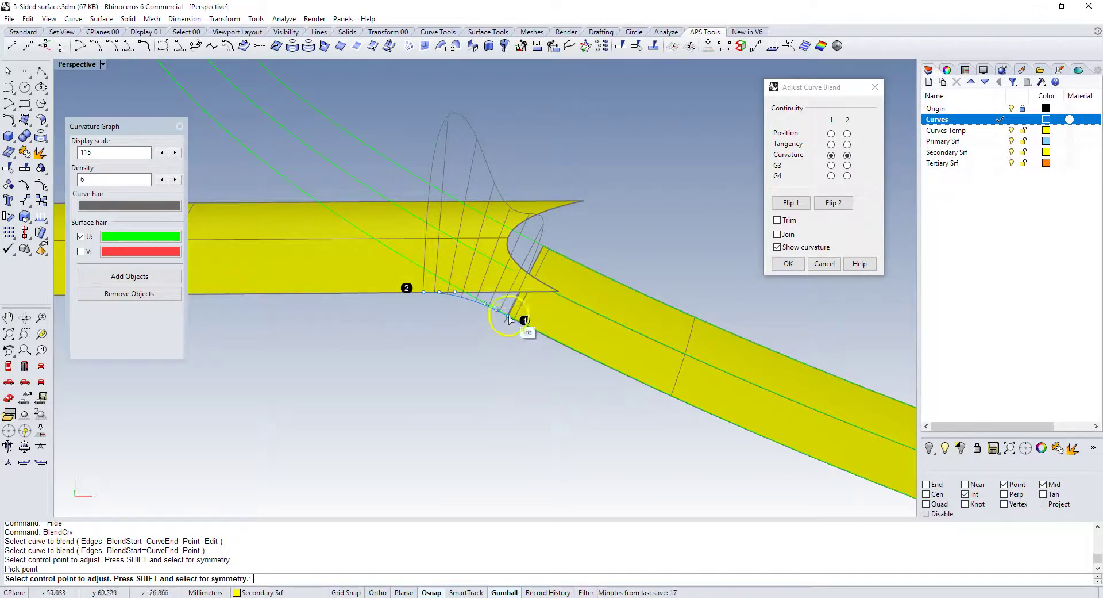
{"action": "scroll", "coordinate": [561, 240], "scroll_direction": "up", "scroll_amount": 3}
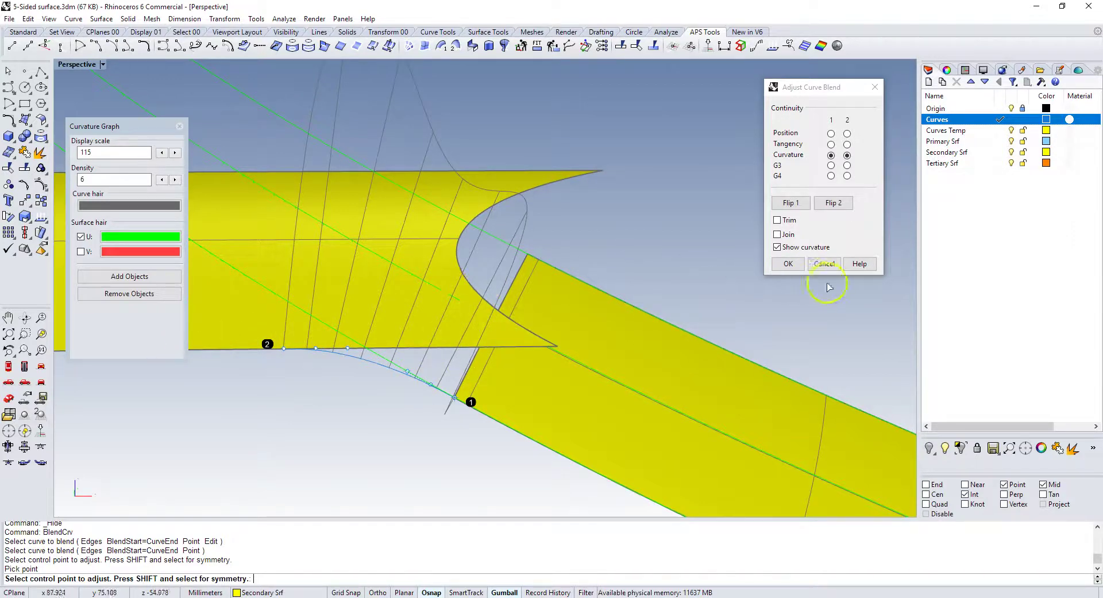
{"action": "left_click", "coordinate": [780, 264]}
{"action": "right_click_drag", "start_coordinate": [753, 273], "coordinate": [767, 322]}
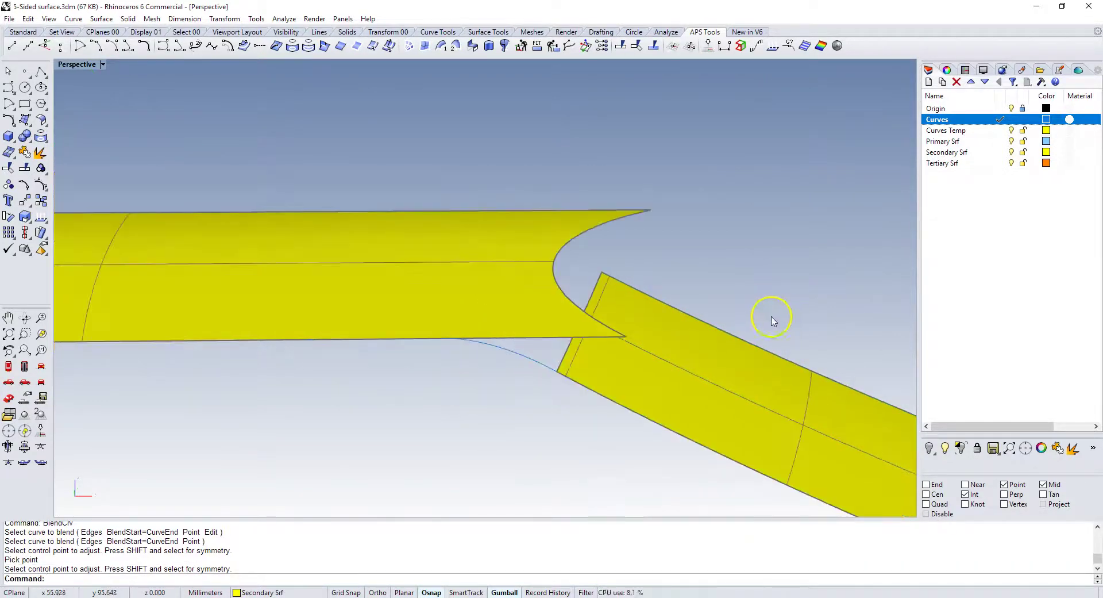
Step: Split the 11 mm fillet along a V-direction isocurve at the blend curve's end, and delete the notched end piece
{"action": "scroll", "coordinate": [515, 380], "scroll_direction": "down", "scroll_amount": 5}
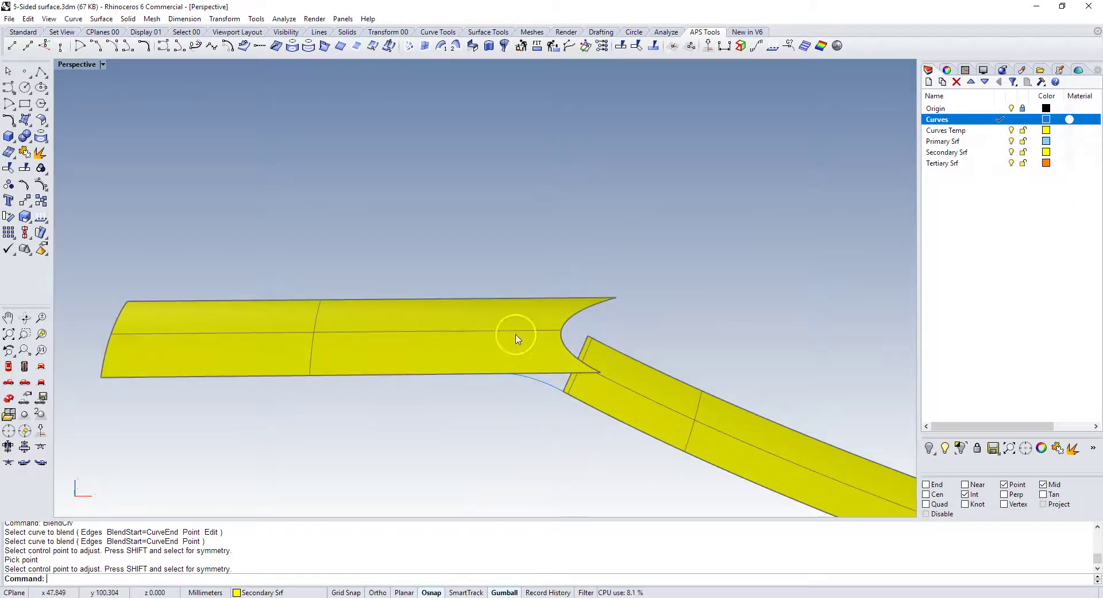
{"action": "scroll", "coordinate": [504, 404], "scroll_direction": "up", "scroll_amount": 3}
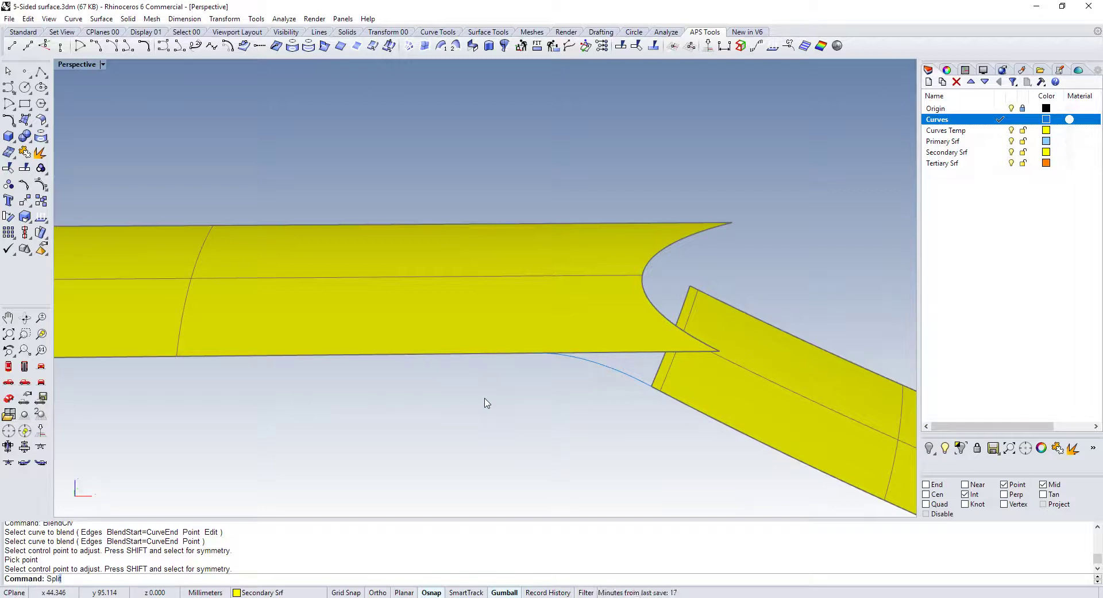
{"action": "key", "text": "Return"}
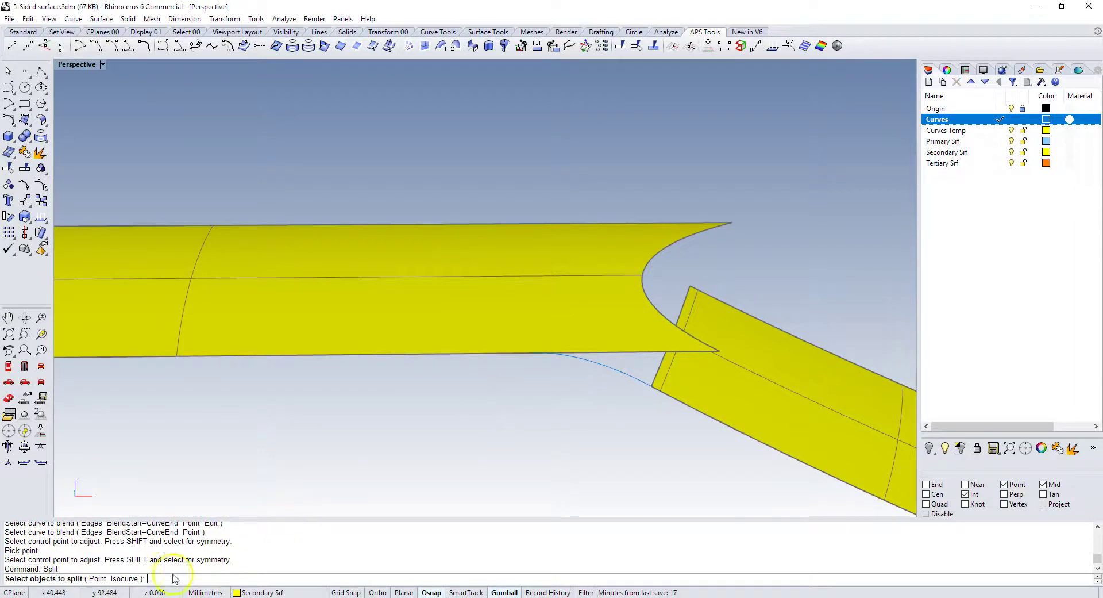
{"action": "left_click", "coordinate": [124, 578]}
{"action": "left_click", "coordinate": [496, 280]}
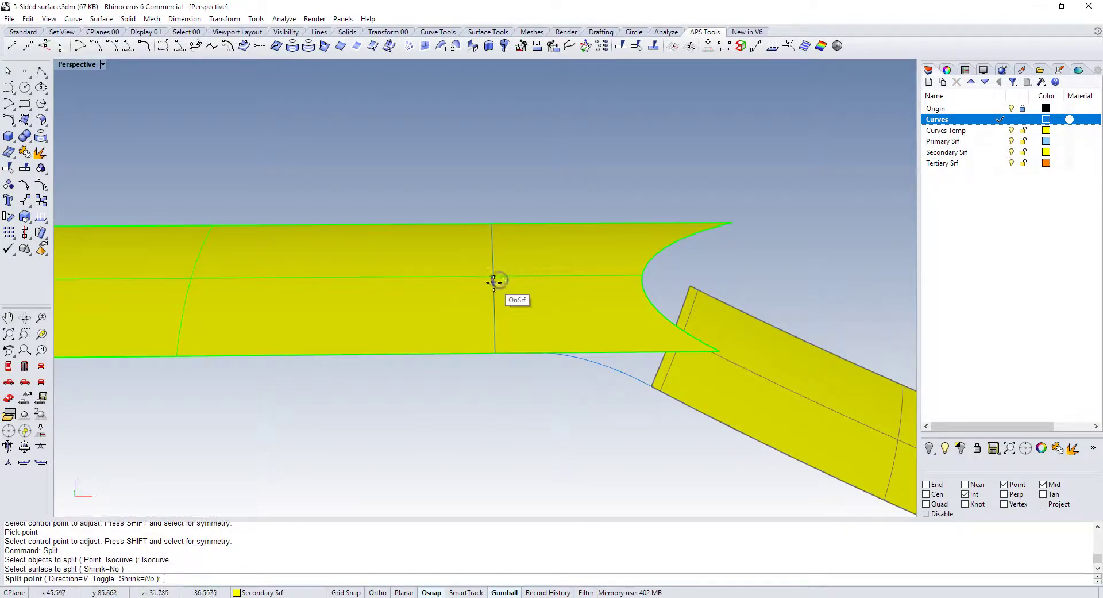
{"action": "left_click", "coordinate": [537, 351]}
{"action": "right_click", "coordinate": [534, 354]}
{"action": "left_click", "coordinate": [562, 325]}
{"action": "key", "text": "Delete"}
Step: Show all hidden objects, and isolate the 11 mm fillet together with the upper 8 mm fillet
{"action": "scroll", "coordinate": [575, 258], "scroll_direction": "down", "scroll_amount": 3}
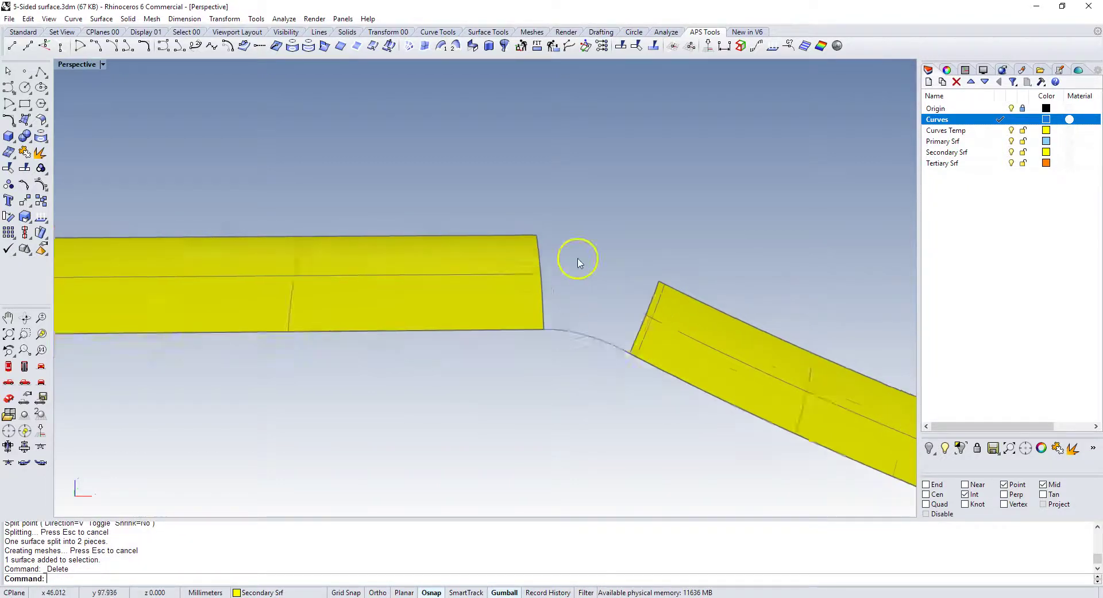
{"action": "right_click_drag", "start_coordinate": [574, 259], "coordinate": [568, 298], "text": "shift"}
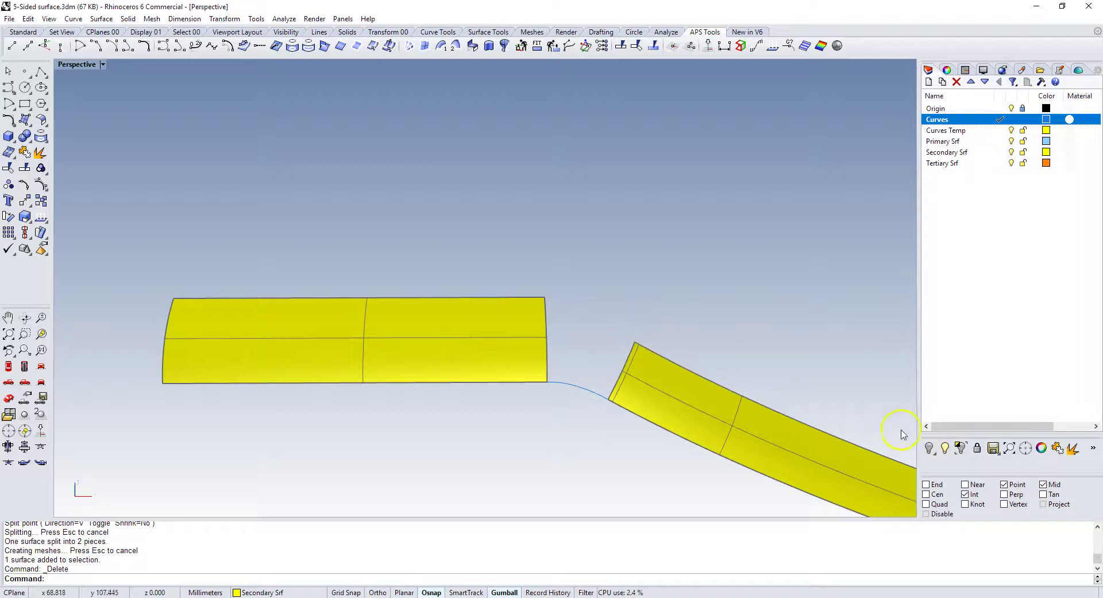
{"action": "left_click", "coordinate": [945, 448]}
{"action": "right_click_drag", "start_coordinate": [592, 362], "coordinate": [394, 299]}
{"action": "left_click", "coordinate": [395, 299]}
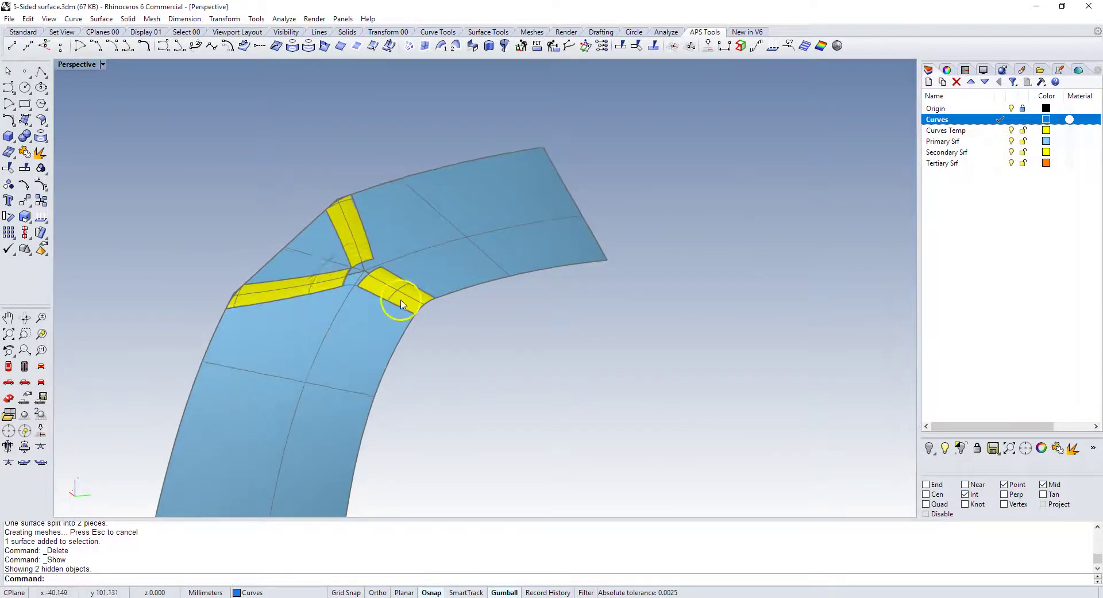
{"action": "left_click", "coordinate": [350, 248], "text": "shift"}
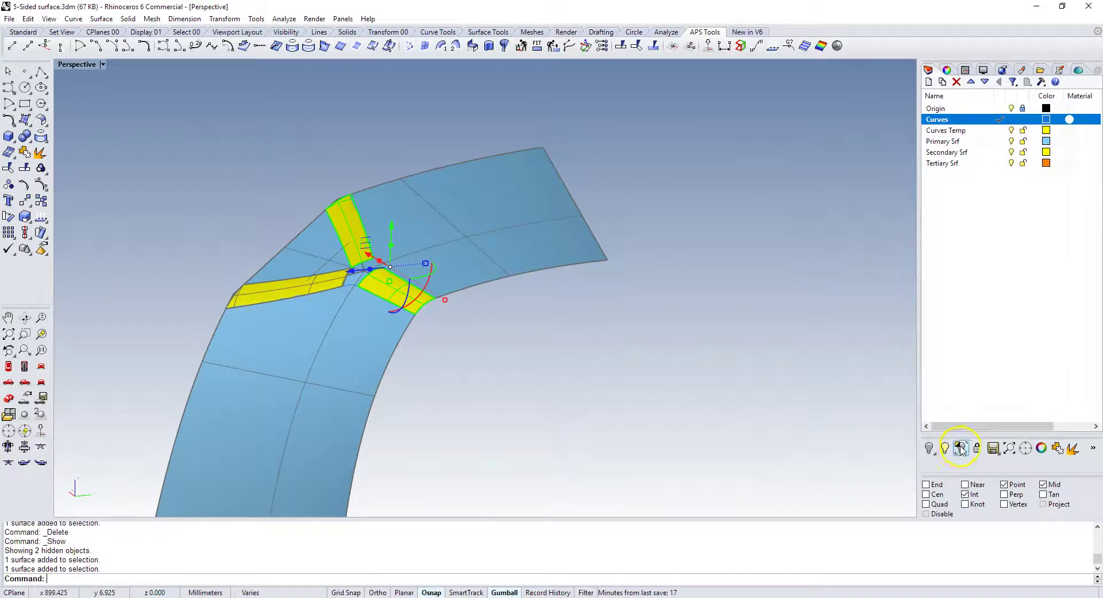
{"action": "left_click", "coordinate": [961, 449]}
{"action": "right_click_drag", "start_coordinate": [419, 259], "coordinate": [566, 369]}
{"action": "scroll", "coordinate": [566, 377], "scroll_direction": "up", "scroll_amount": 3}
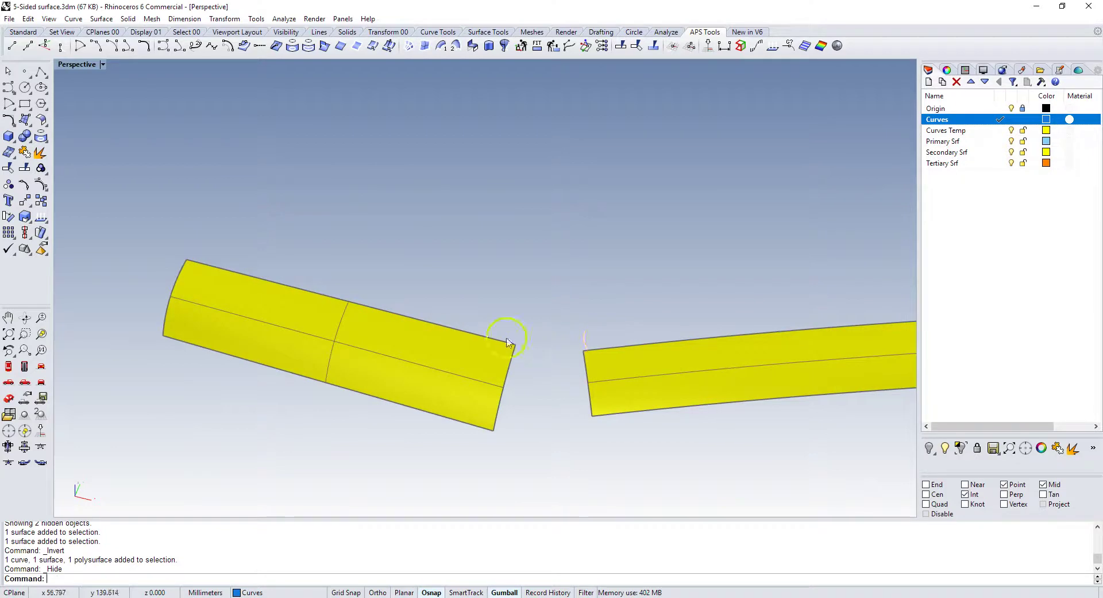
{"action": "scroll", "coordinate": [522, 345], "scroll_direction": "up", "scroll_amount": 2}
{"action": "right_click_drag", "start_coordinate": [510, 291], "coordinate": [523, 384]}
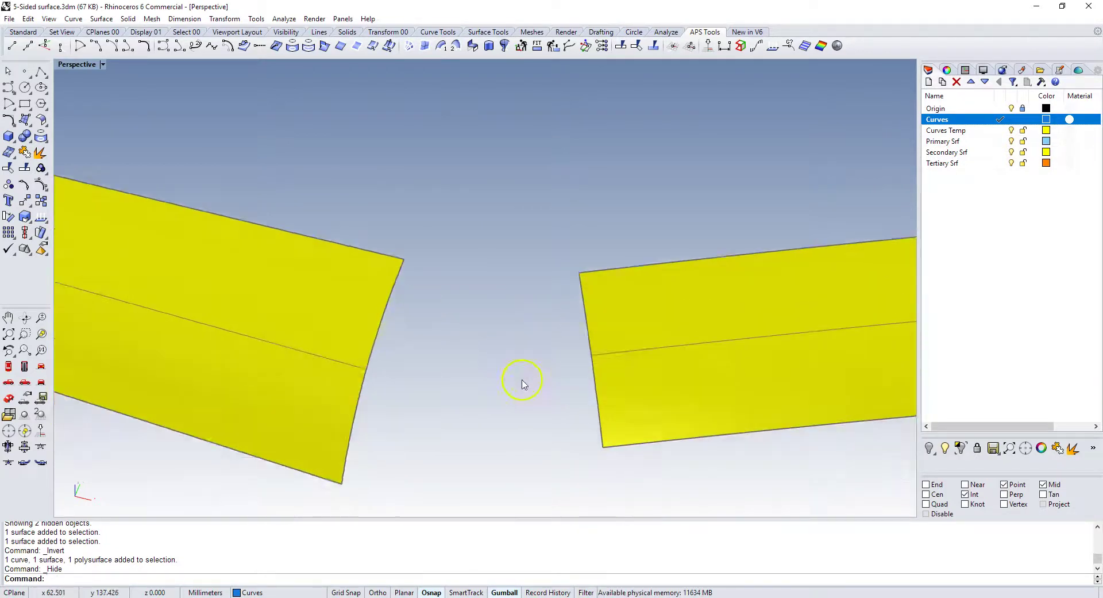
Step: Blend the facing outer edge ends of the upper 8 mm and 11 mm fillets with a curve using Curvature continuity at both ends
{"action": "right_click", "coordinate": [523, 539]}
{"action": "left_click", "coordinate": [531, 367]}
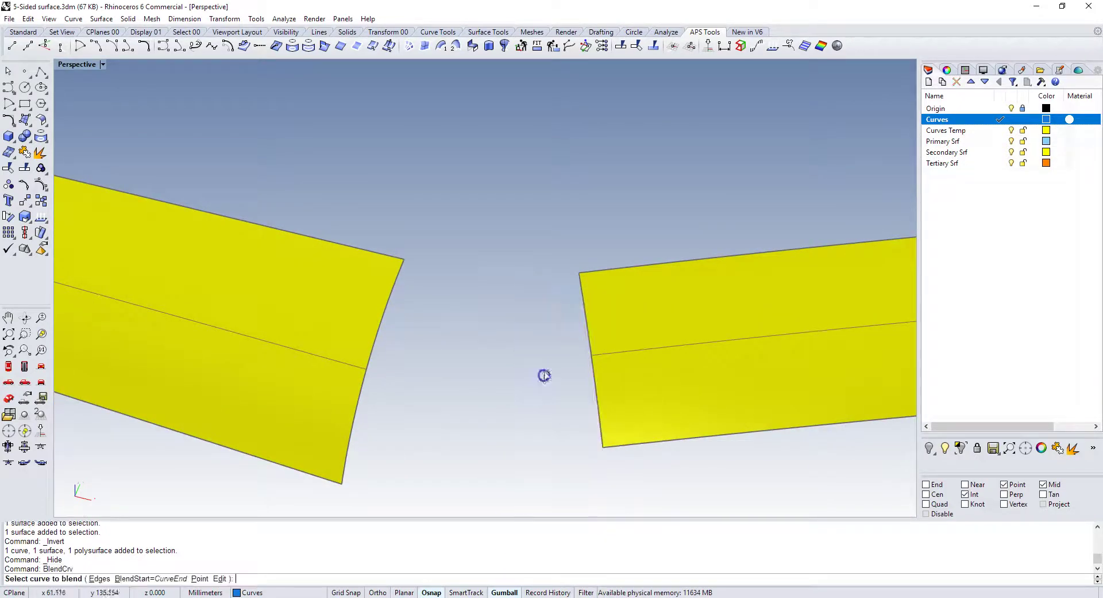
{"action": "left_click", "coordinate": [580, 271]}
{"action": "left_click", "coordinate": [401, 258]}
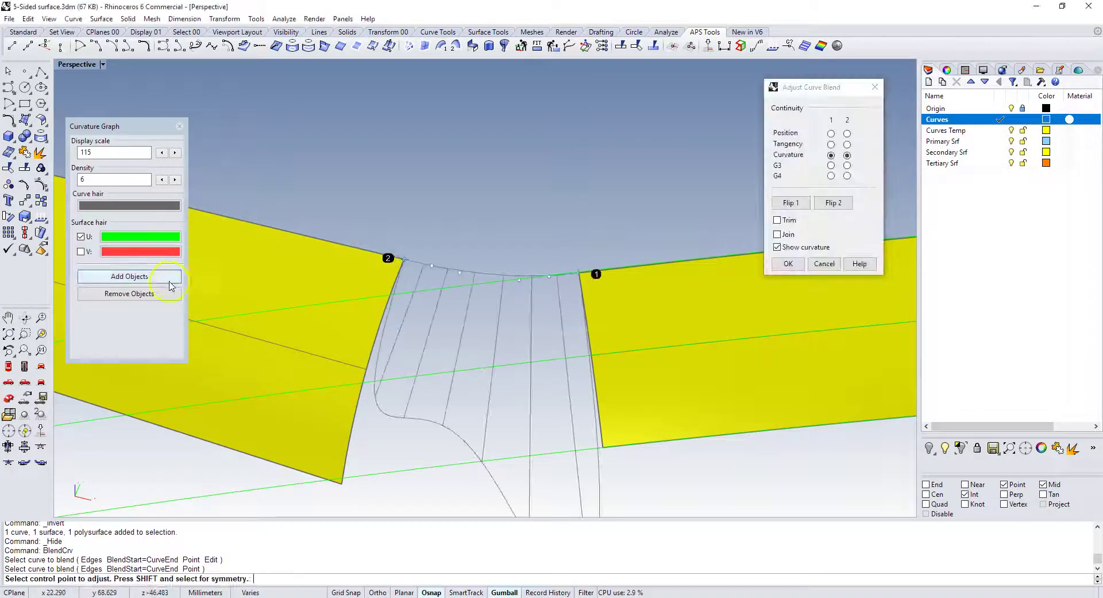
{"action": "left_click", "coordinate": [789, 263]}
{"action": "scroll", "coordinate": [632, 296], "scroll_direction": "down", "scroll_amount": 9}
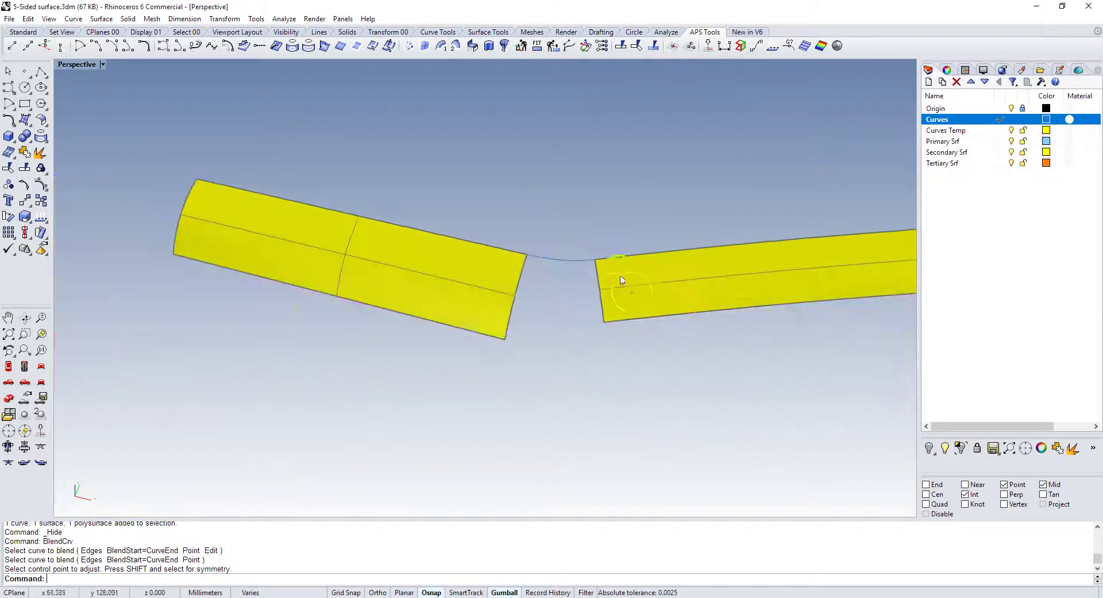
Step: Show all hidden objects, and turn off the Primary Srf layer
{"action": "left_click", "coordinate": [945, 450]}
{"action": "scroll", "coordinate": [707, 425], "scroll_direction": "down", "scroll_amount": 4}
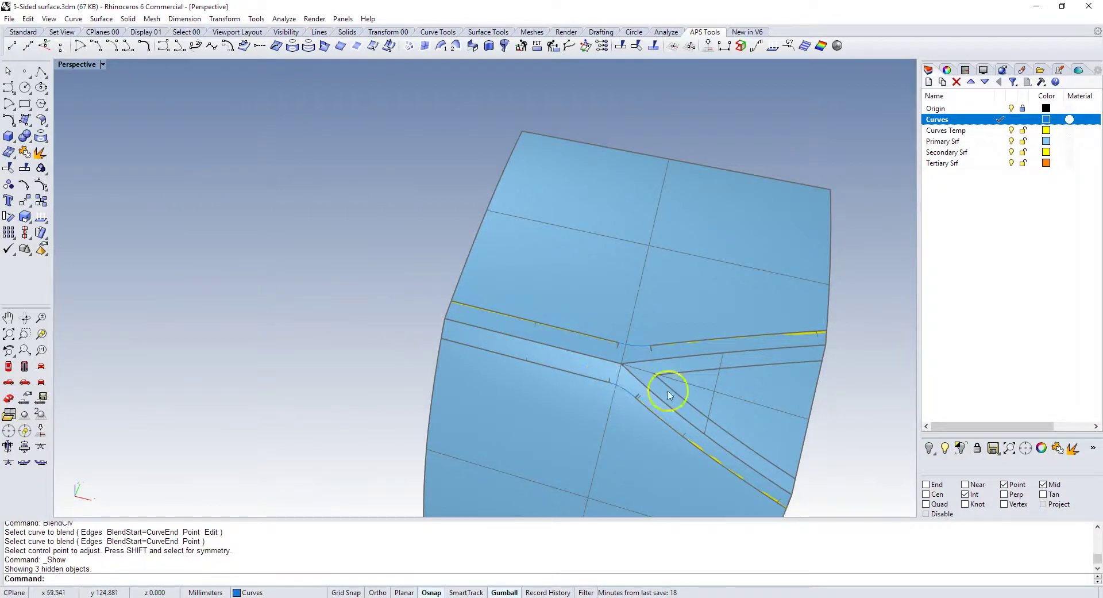
{"action": "scroll", "coordinate": [708, 419], "scroll_direction": "up", "scroll_amount": 3}
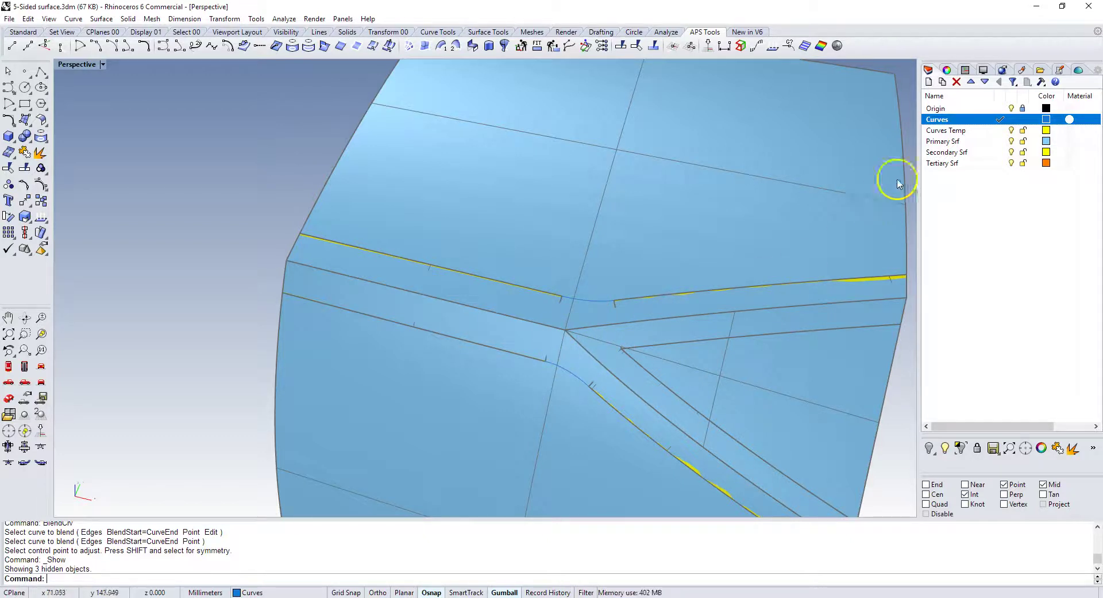
{"action": "left_click", "coordinate": [1011, 141]}
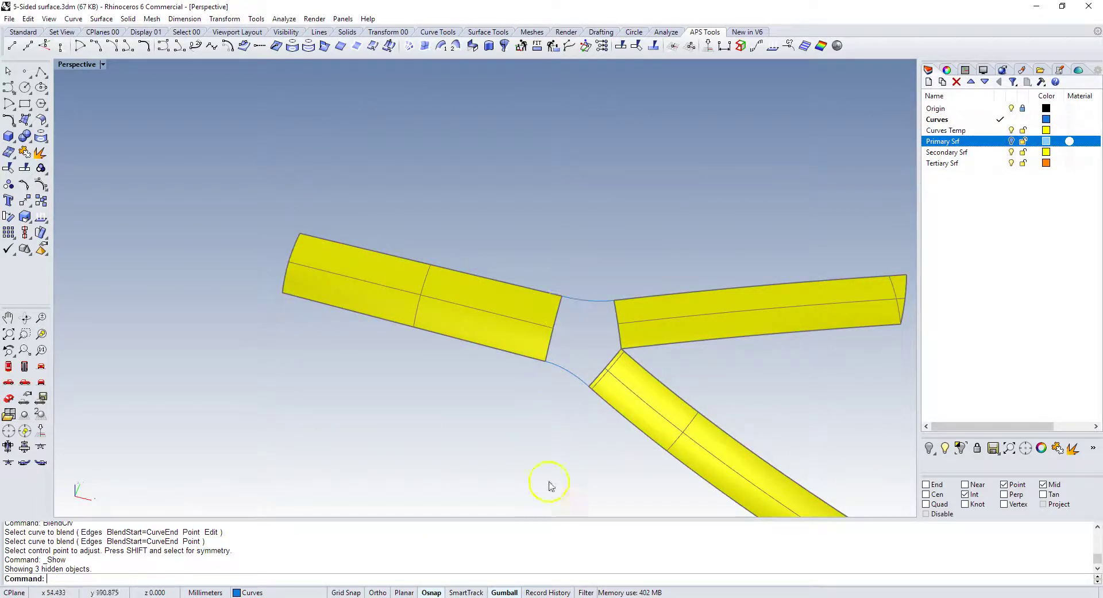
Step: Duplicate both long edges of each of the three fillet surfaces as curves on the current layer
{"action": "right_click", "coordinate": [560, 526]}
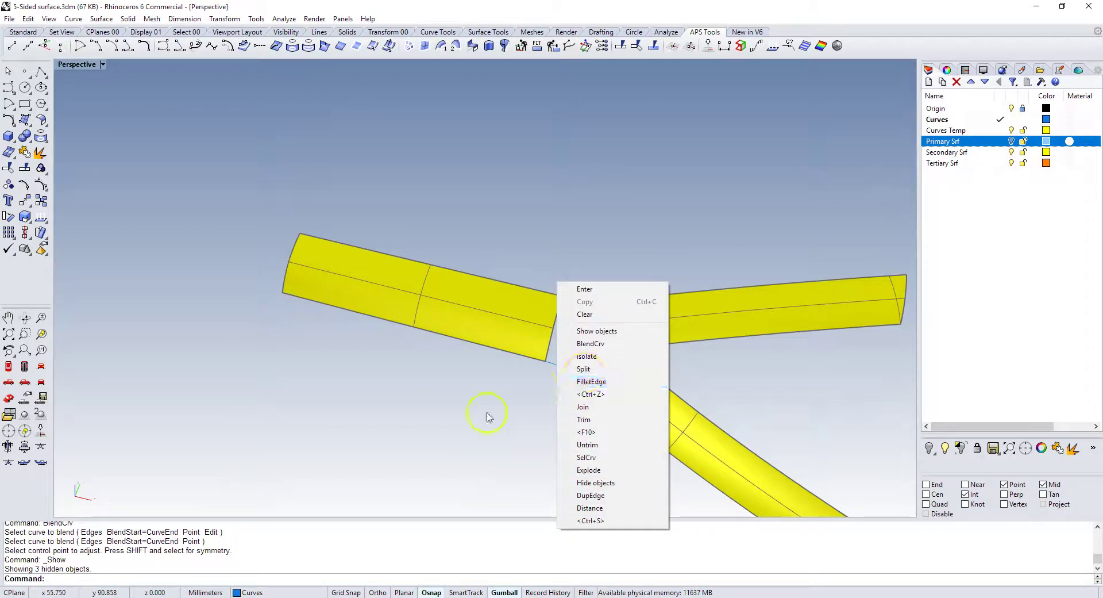
{"action": "left_click", "coordinate": [581, 496]}
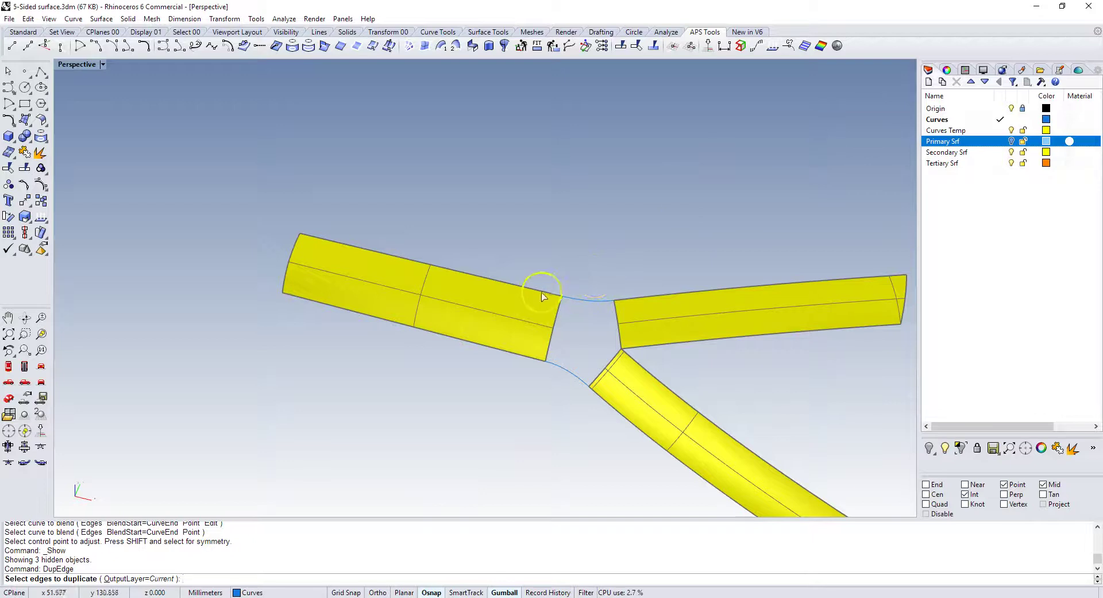
{"action": "left_click", "coordinate": [542, 290]}
{"action": "left_click", "coordinate": [524, 359]}
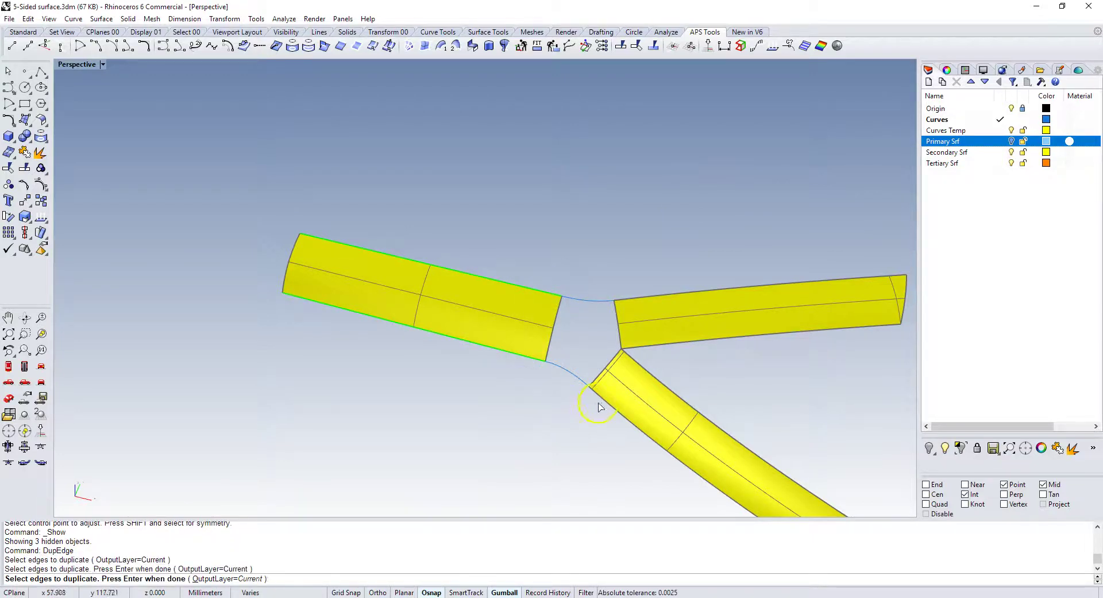
{"action": "left_click", "coordinate": [599, 402]}
{"action": "left_click", "coordinate": [642, 369]}
{"action": "left_click", "coordinate": [646, 344]}
{"action": "left_click", "coordinate": [639, 296]}
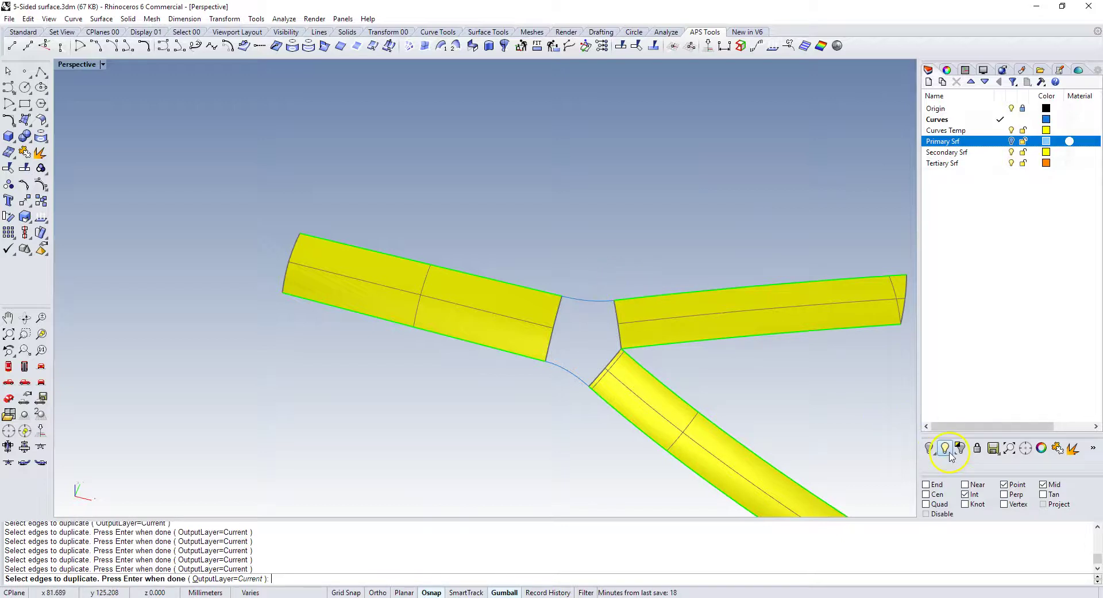
{"action": "right_click", "coordinate": [609, 184]}
{"action": "key", "text": "Escape"}
Step: Join the upper blend curve with the duplicated outer edge curves of the 11 mm and upper 8 mm fillets
{"action": "left_click", "coordinate": [546, 290]}
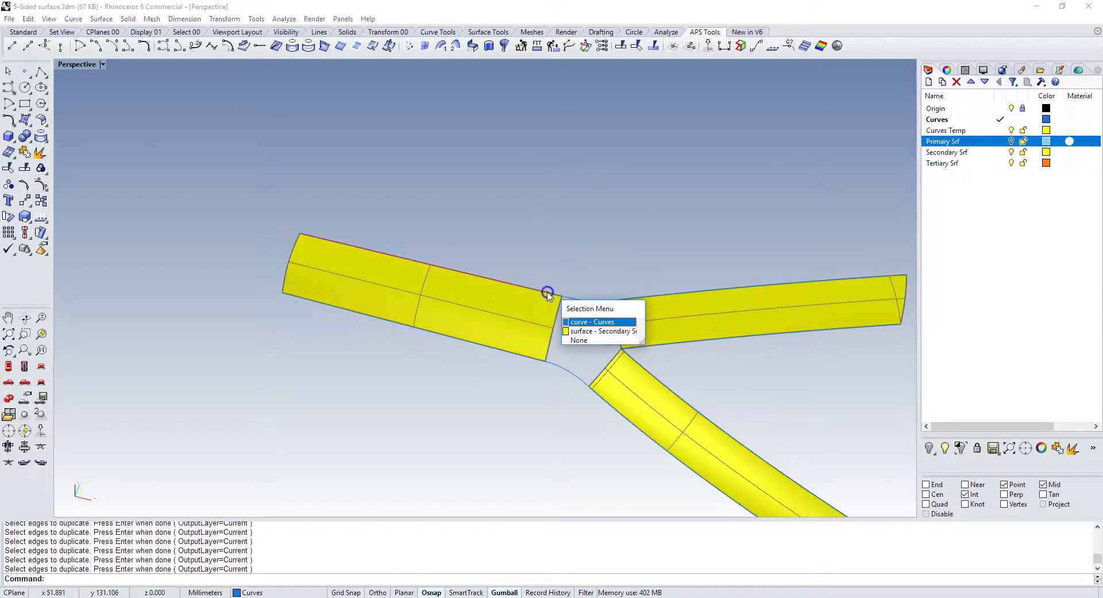
{"action": "left_click", "coordinate": [592, 321]}
{"action": "right_click_drag", "start_coordinate": [412, 291], "coordinate": [551, 312]}
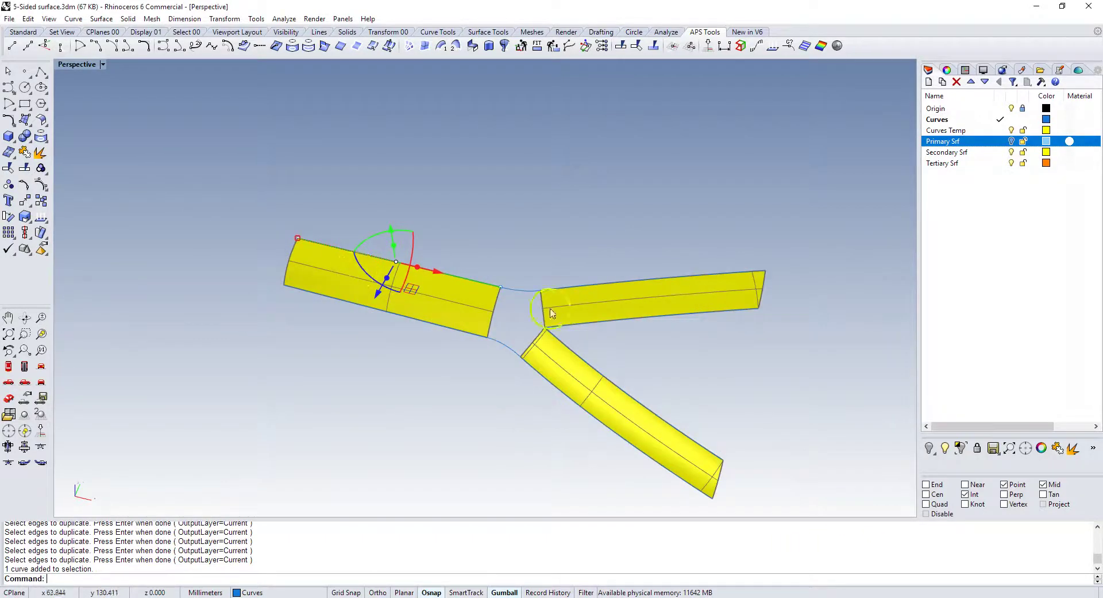
{"action": "left_click", "coordinate": [518, 294], "text": "shift"}
{"action": "left_click", "coordinate": [550, 291], "text": "shift"}
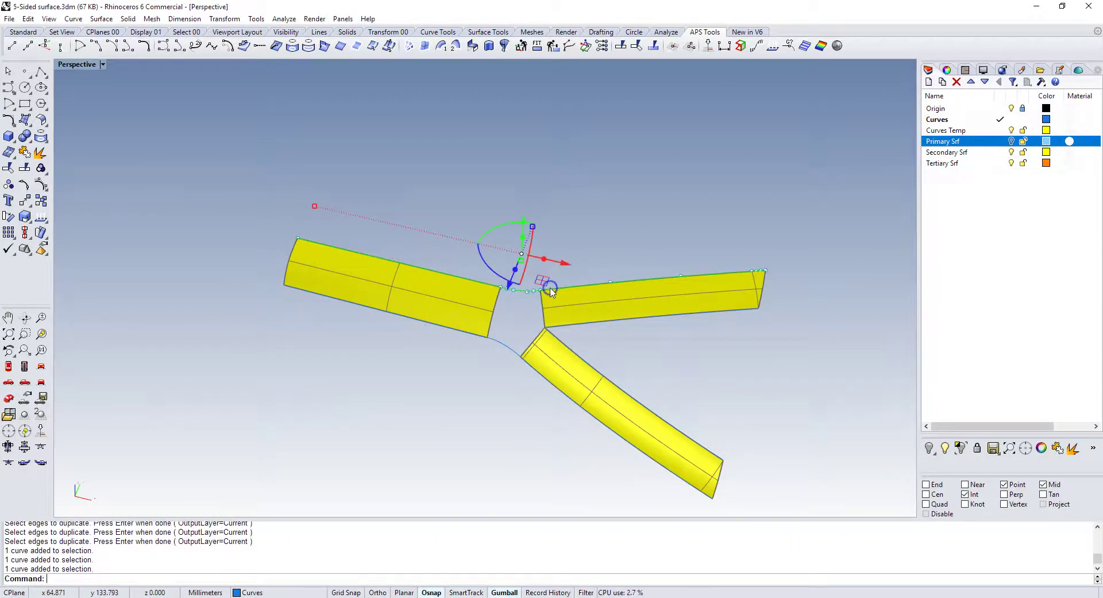
{"action": "left_click", "coordinate": [1057, 448]}
Step: Join the two duplicated inner edge curves of the 8 mm fillets that meet at the corner
{"action": "left_click", "coordinate": [581, 326]}
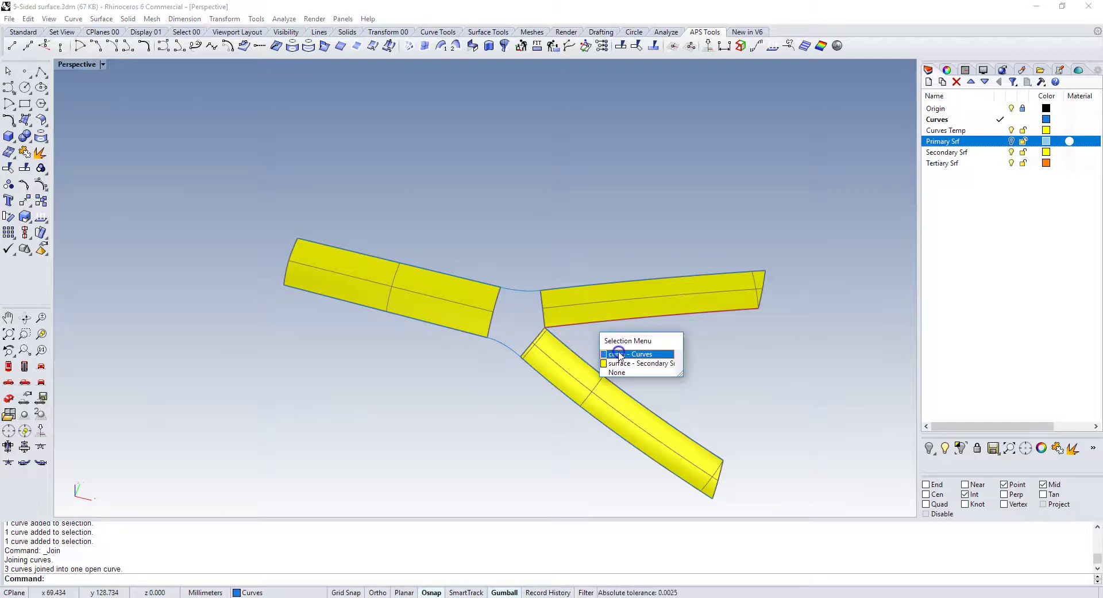
{"action": "left_click", "coordinate": [627, 354]}
{"action": "left_click", "coordinate": [591, 366]}
{"action": "left_click", "coordinate": [630, 394]}
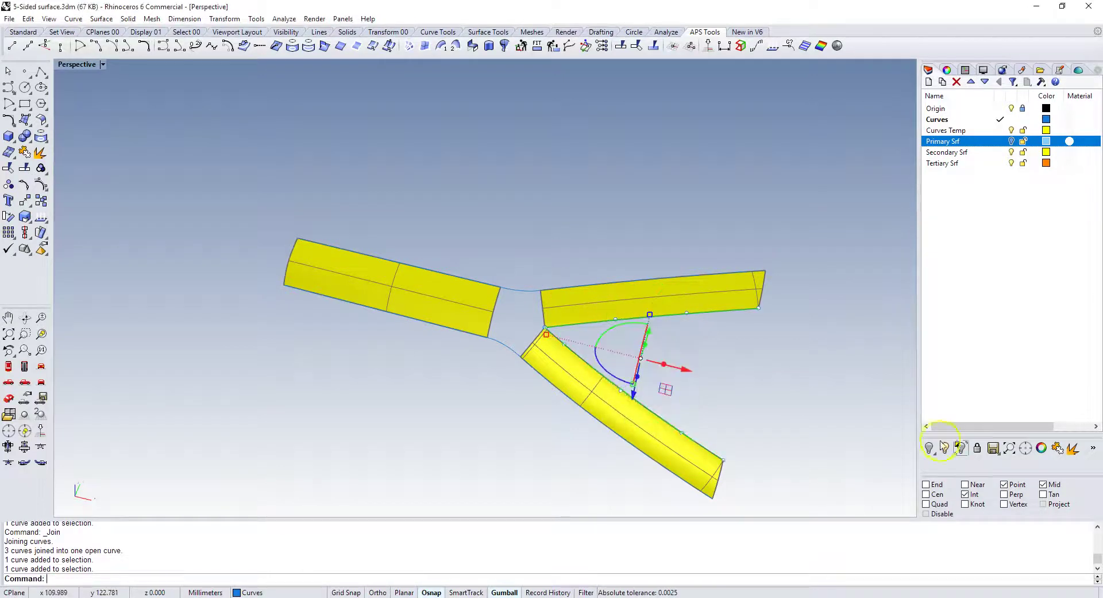
{"action": "left_click", "coordinate": [1060, 449]}
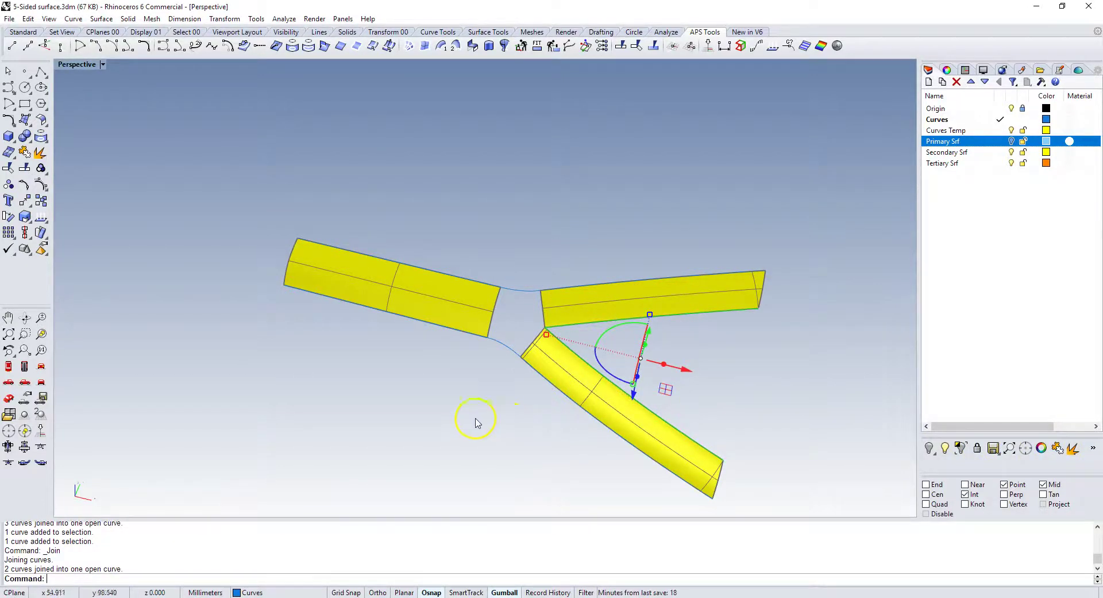
Step: Join the lower blend curve with the duplicated outer edge curves of the lower 8 mm and 11 mm fillets
{"action": "left_click", "coordinate": [529, 368]}
{"action": "left_click", "coordinate": [555, 398]}
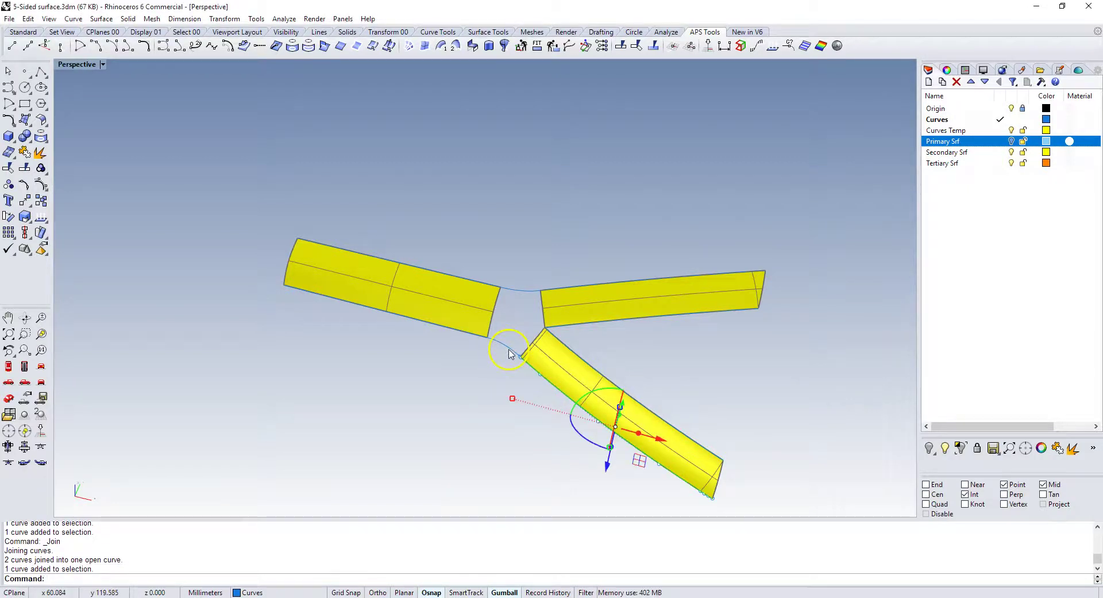
{"action": "left_click", "coordinate": [509, 345]}
{"action": "left_click", "coordinate": [469, 333]}
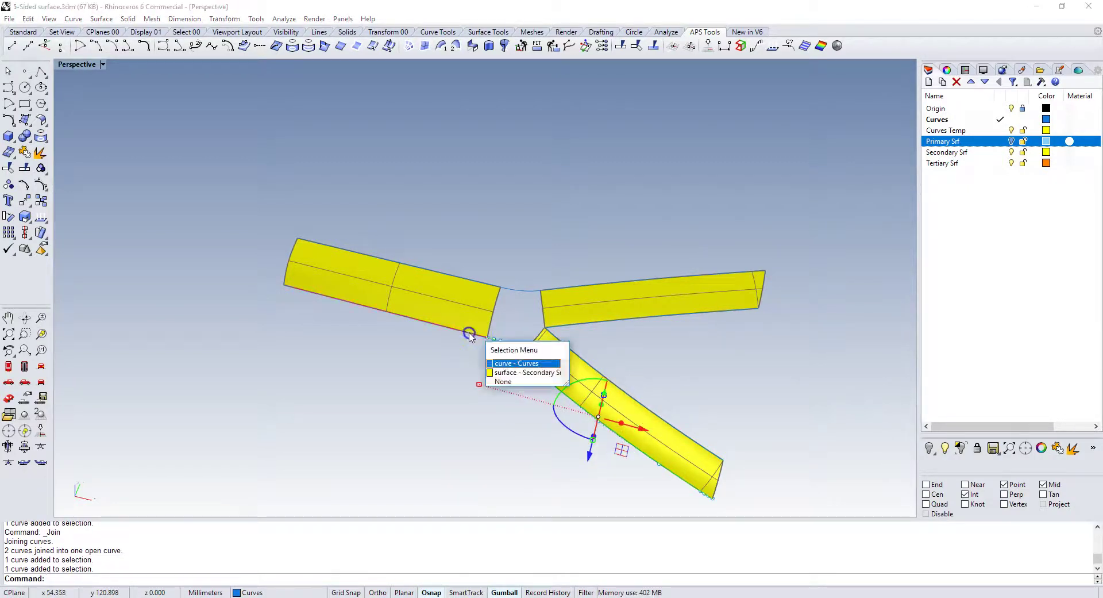
{"action": "left_click", "coordinate": [487, 362]}
{"action": "left_click", "coordinate": [1060, 449]}
{"action": "left_click", "coordinate": [562, 217]}
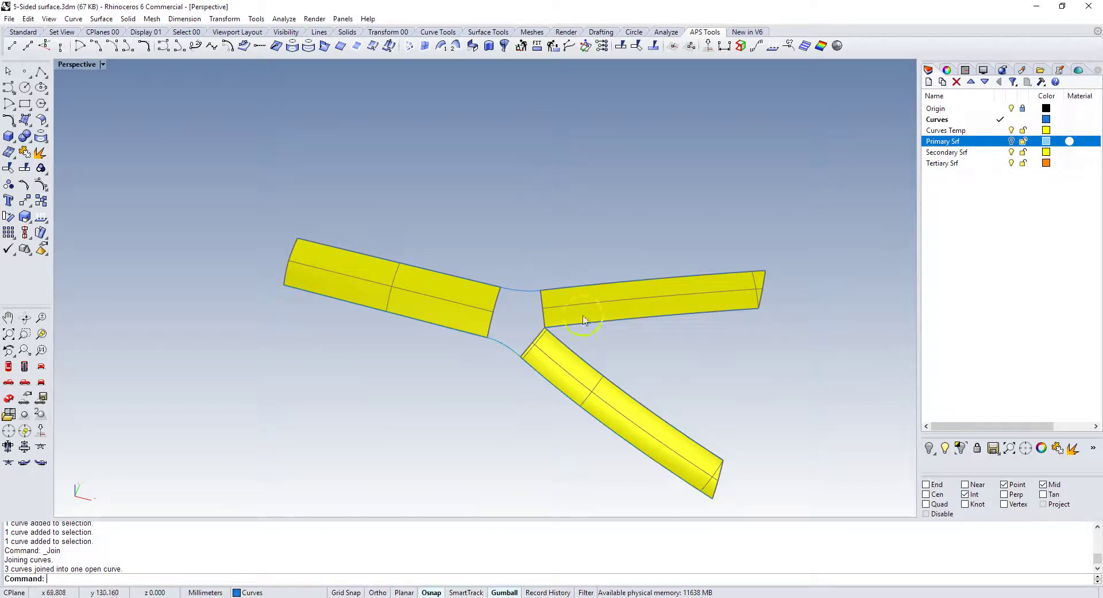
Step: Turn on the Primary Srf layer and turn off the Secondary Srf layer
{"action": "left_click", "coordinate": [551, 354]}
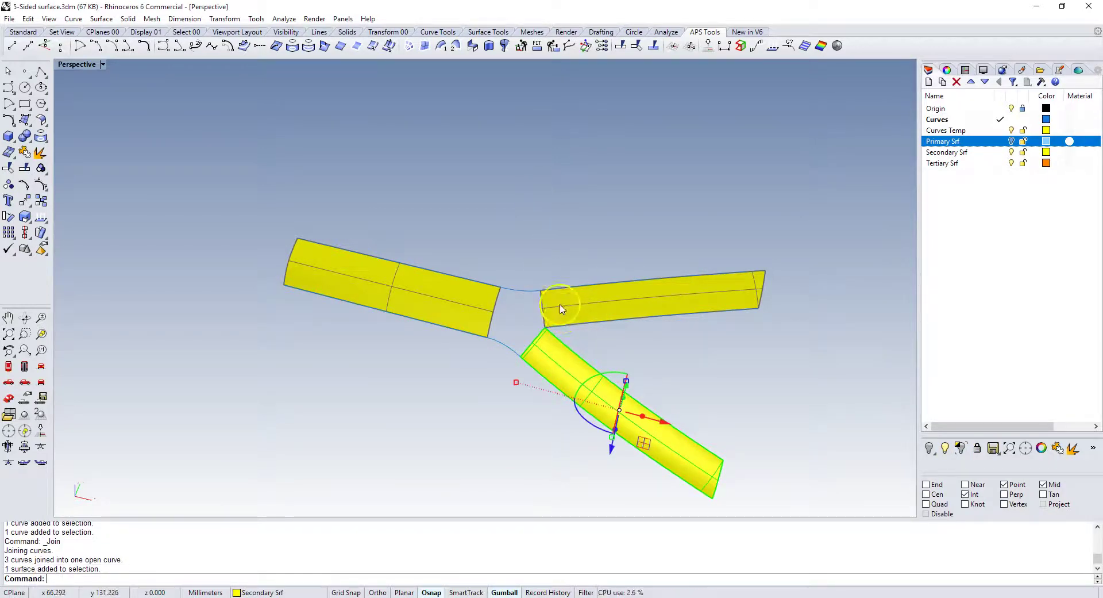
{"action": "left_click", "coordinate": [812, 419]}
{"action": "left_click", "coordinate": [944, 447]}
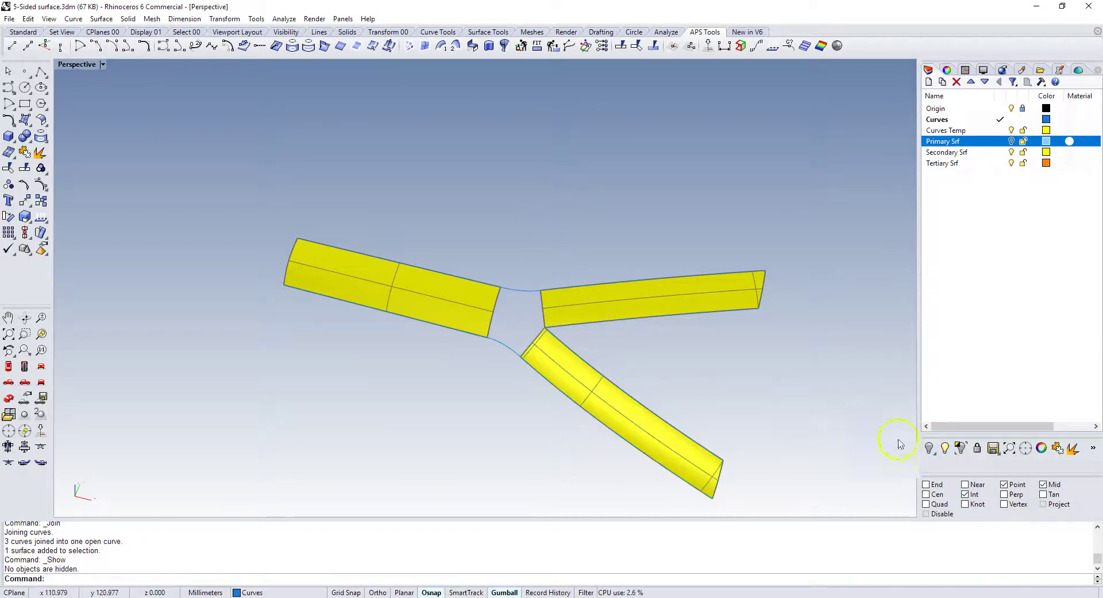
{"action": "left_click", "coordinate": [1011, 141]}
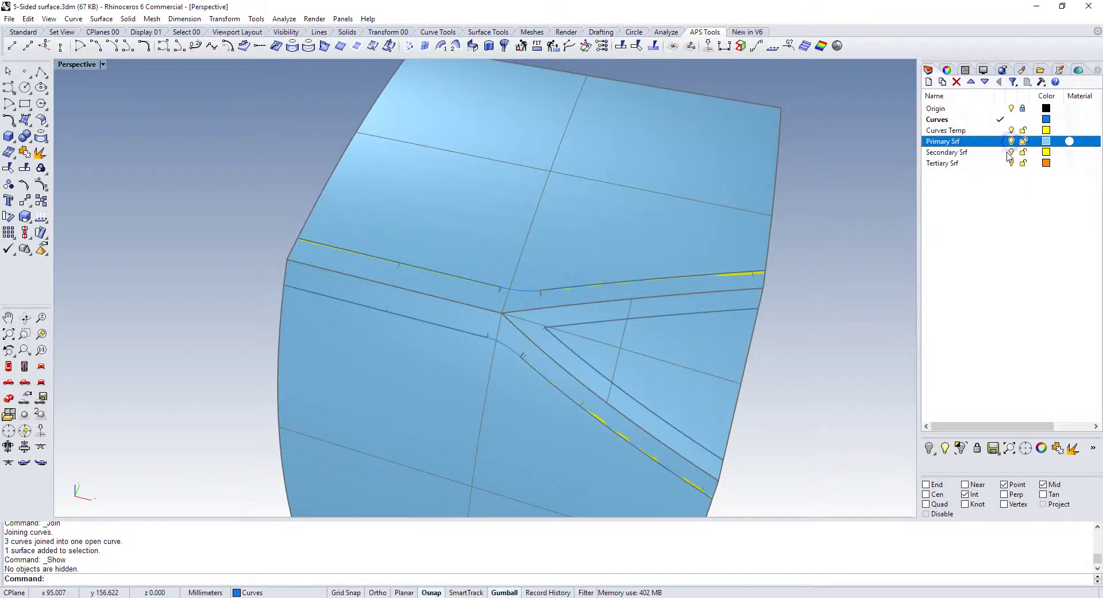
{"action": "left_click", "coordinate": [1000, 152]}
Step: Try to trim the primary polysurface along its crease side with the upper joined curve as cutting object
{"action": "right_click_drag", "start_coordinate": [644, 311], "coordinate": [503, 282]}
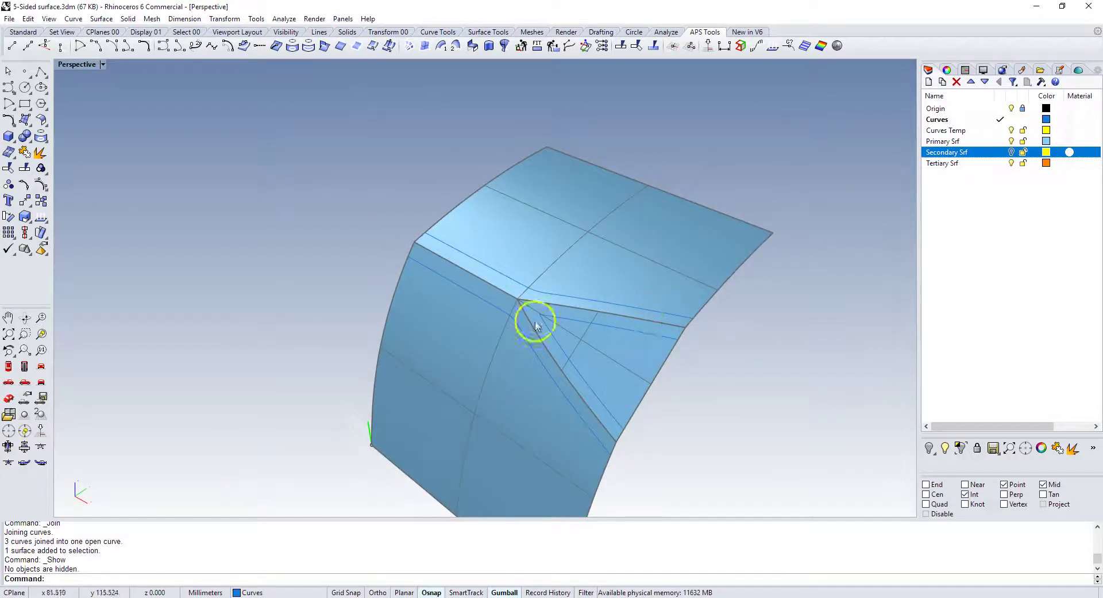
{"action": "scroll", "coordinate": [569, 305], "scroll_direction": "up", "scroll_amount": 2}
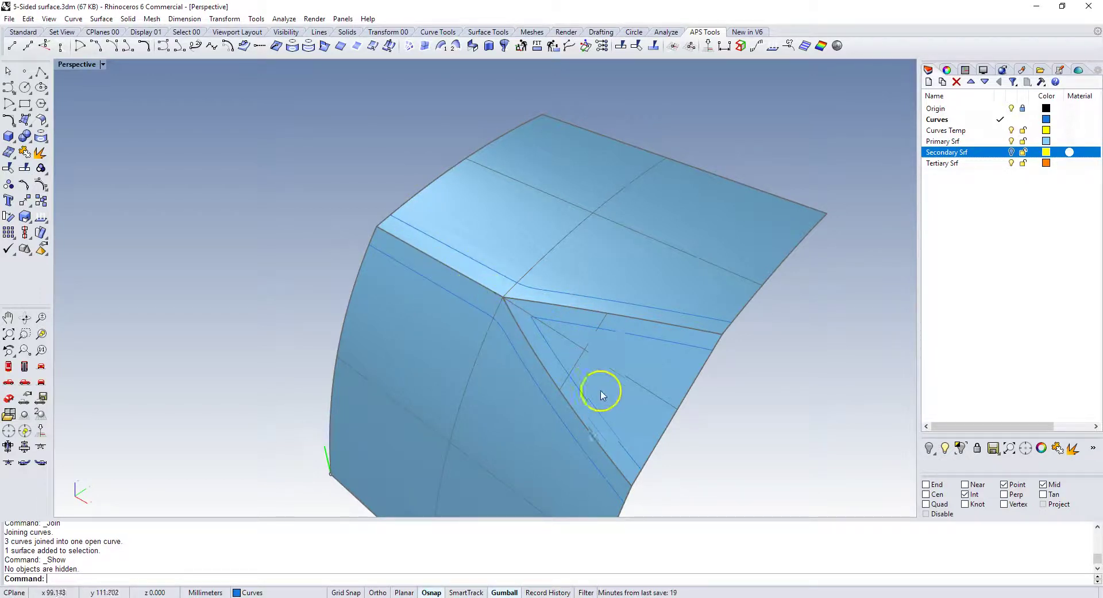
{"action": "right_click_drag", "start_coordinate": [604, 389], "coordinate": [521, 354]}
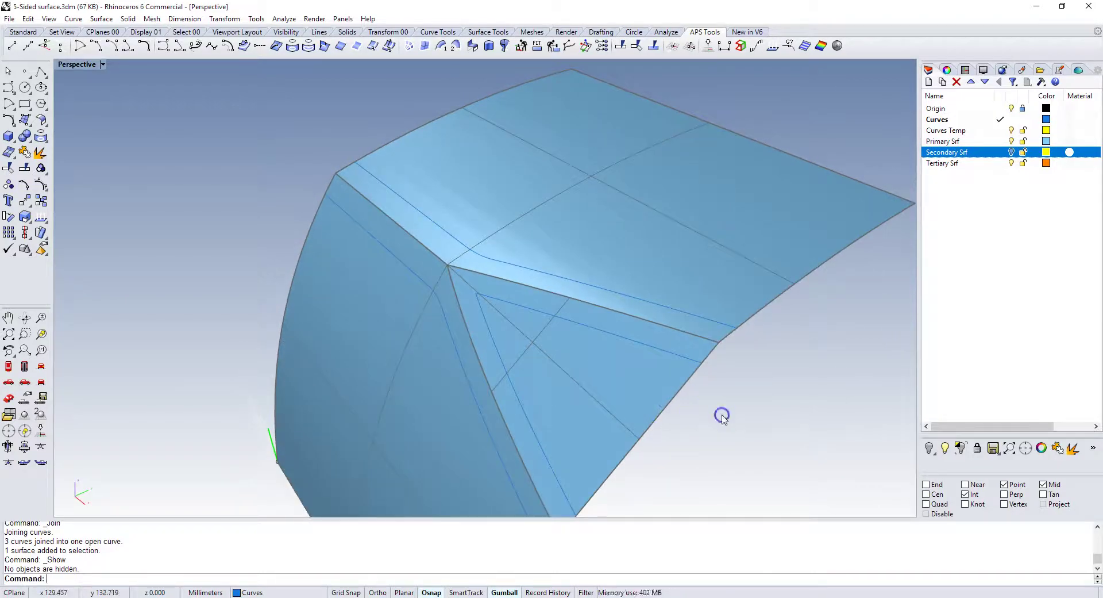
{"action": "key", "text": "Return"}
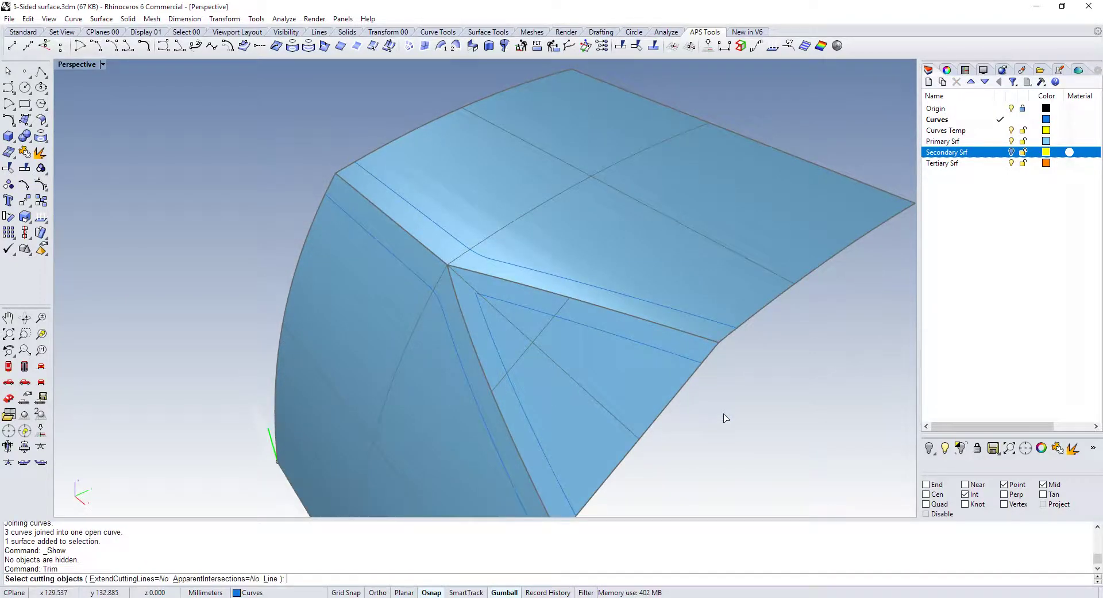
{"action": "left_click", "coordinate": [483, 256]}
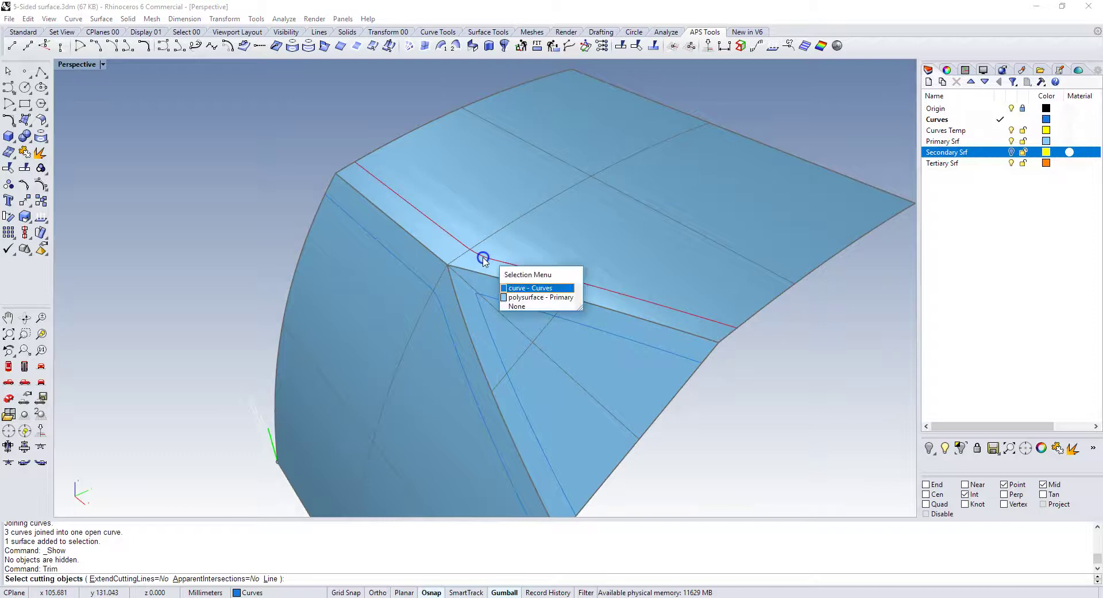
{"action": "left_click", "coordinate": [521, 288]}
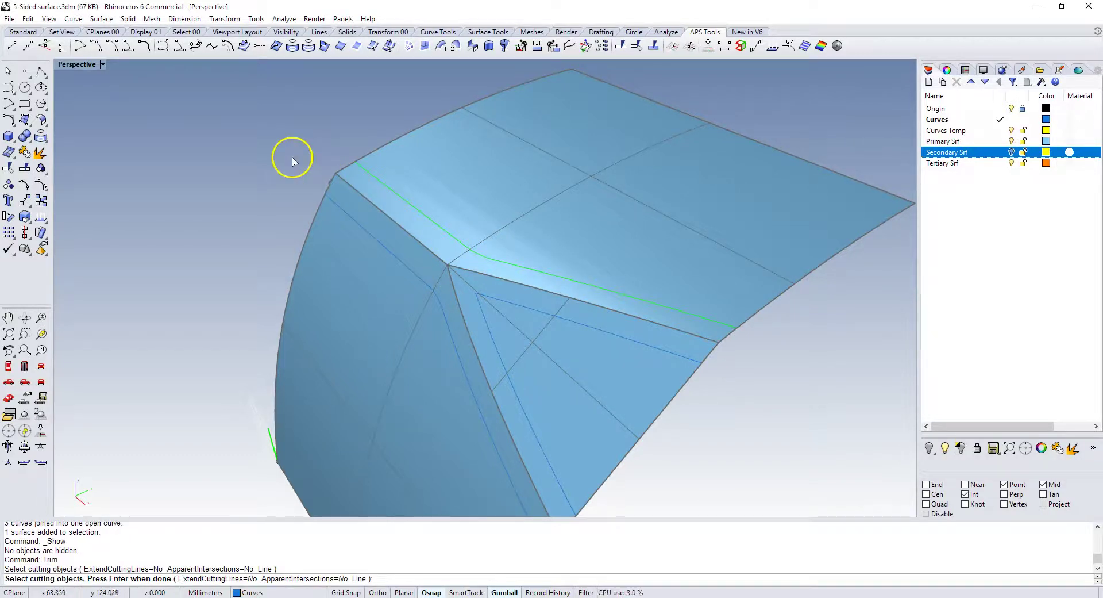
{"action": "key", "text": "Return"}
{"action": "left_click", "coordinate": [346, 171]}
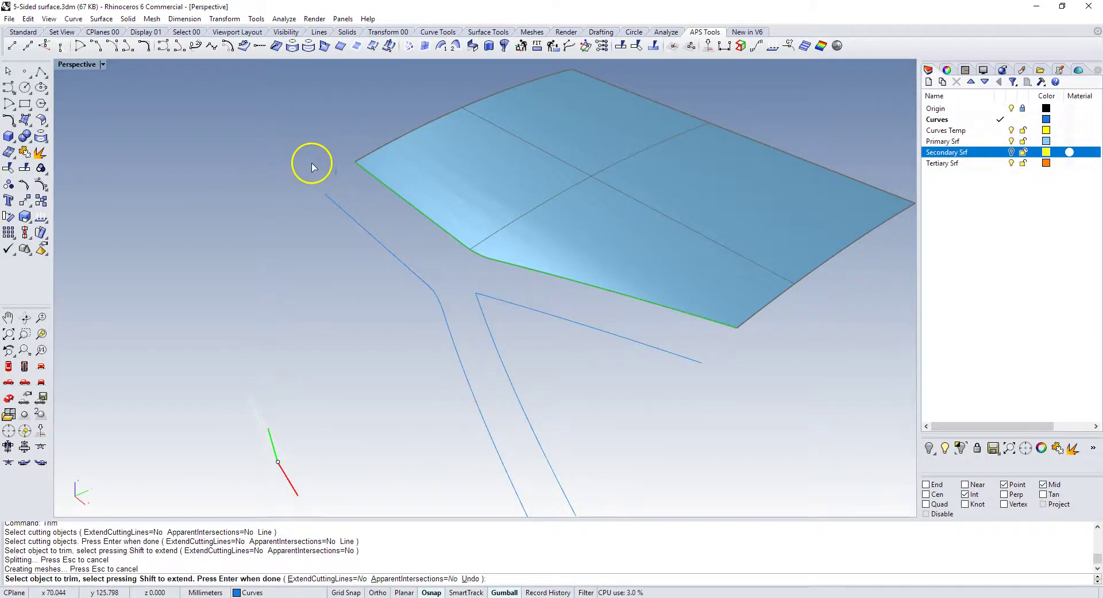
{"action": "key", "text": "ctrl+z"}
{"action": "key", "text": "Return"}
Step: Explode the primary polysurface into separate surfaces, and select the individual faces to check them
{"action": "left_click", "coordinate": [496, 219]}
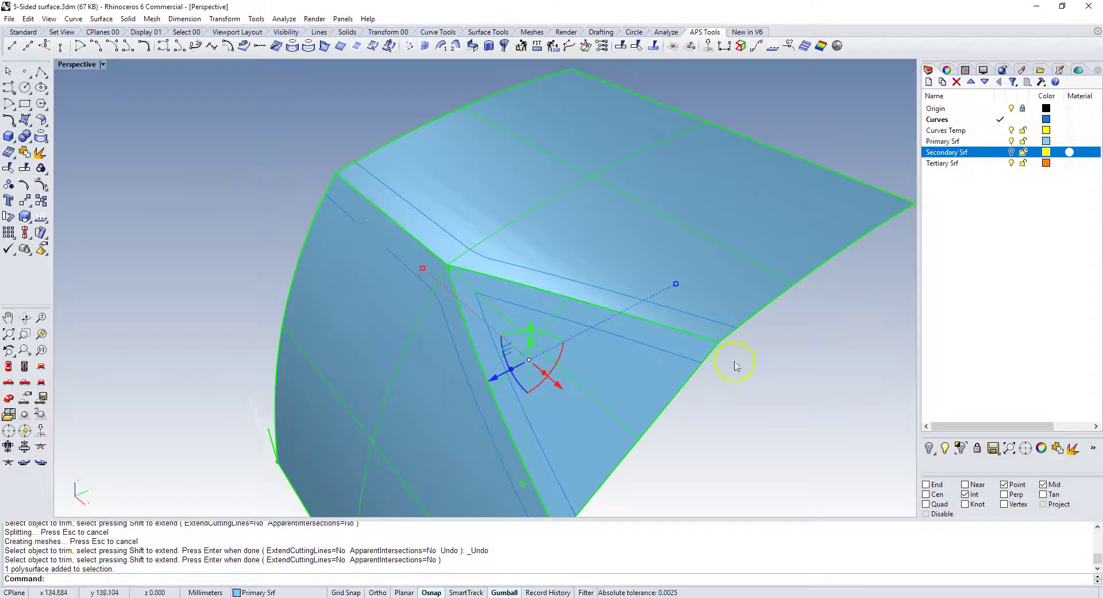
{"action": "left_click", "coordinate": [1073, 448]}
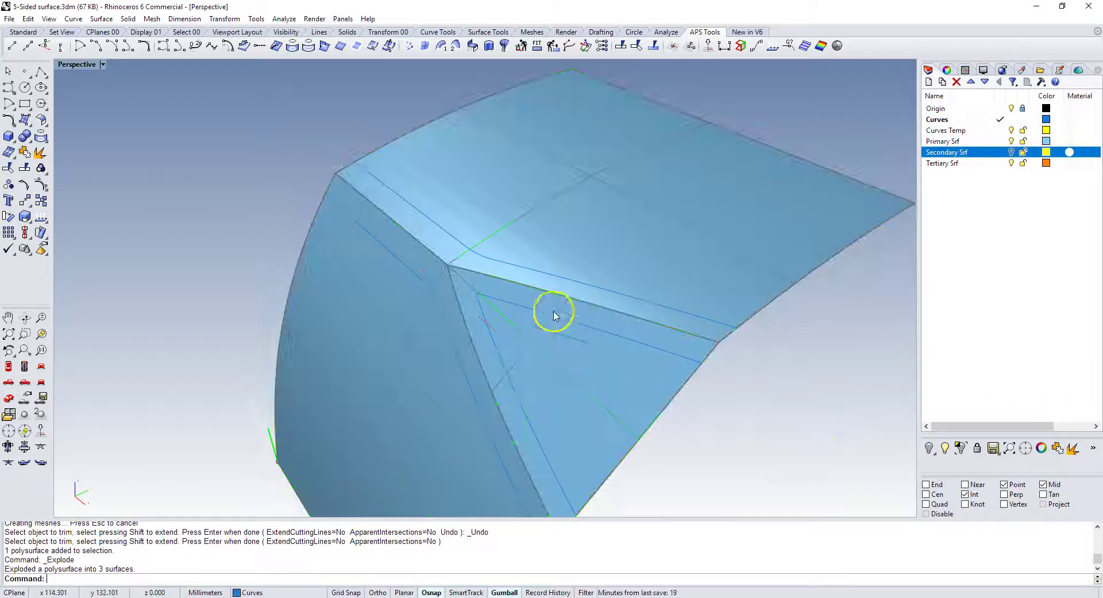
{"action": "left_click", "coordinate": [571, 301]}
{"action": "left_click", "coordinate": [578, 359]}
{"action": "left_click", "coordinate": [407, 328]}
{"action": "left_click", "coordinate": [349, 248]}
Step: Trim the strip off the upper primary surface, using the upper joined curve as the cutting object
{"action": "right_click", "coordinate": [799, 566]}
{"action": "left_click", "coordinate": [819, 379]}
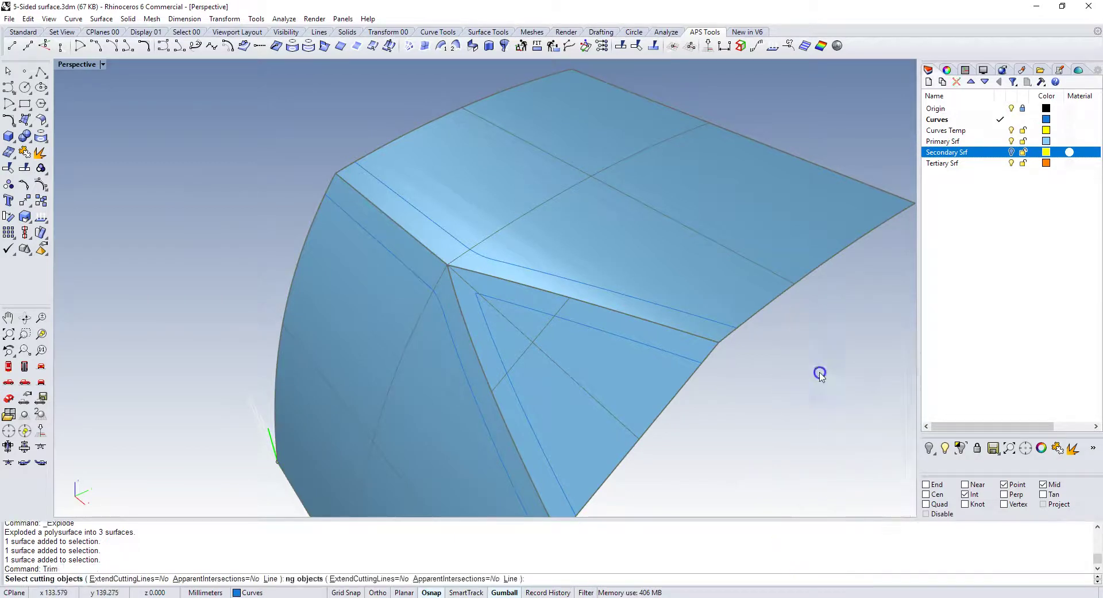
{"action": "left_click", "coordinate": [683, 313]}
{"action": "right_click", "coordinate": [757, 407]}
{"action": "left_click", "coordinate": [711, 324]}
{"action": "right_click", "coordinate": [766, 395]}
Step: Trim the triangular primary surface back to the V-shaped joined curve, removing the strip outside it
{"action": "right_click", "coordinate": [772, 346]}
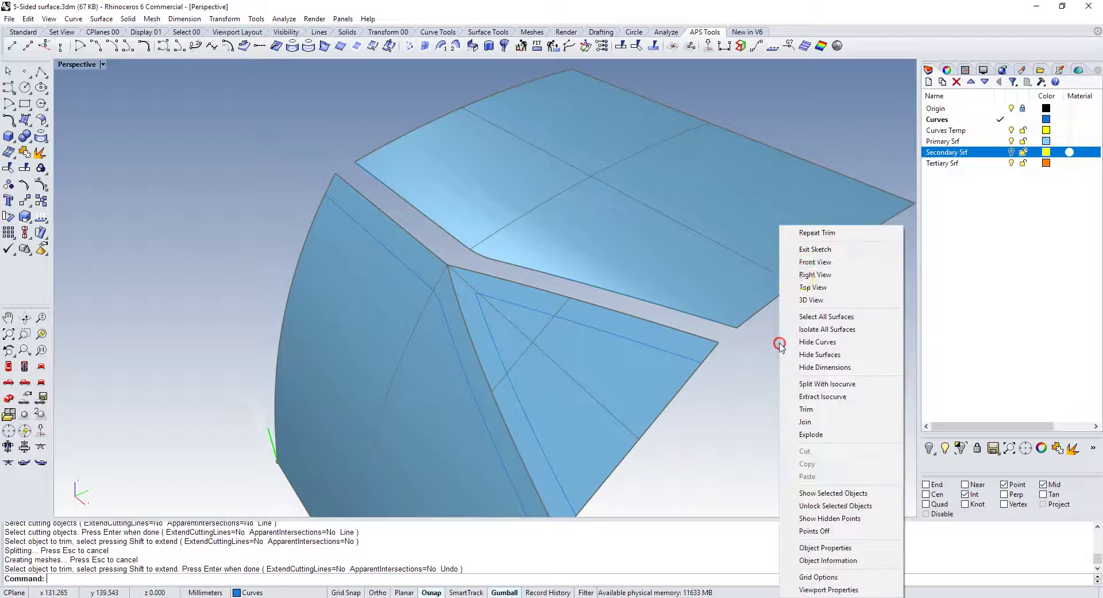
{"action": "left_click", "coordinate": [802, 230]}
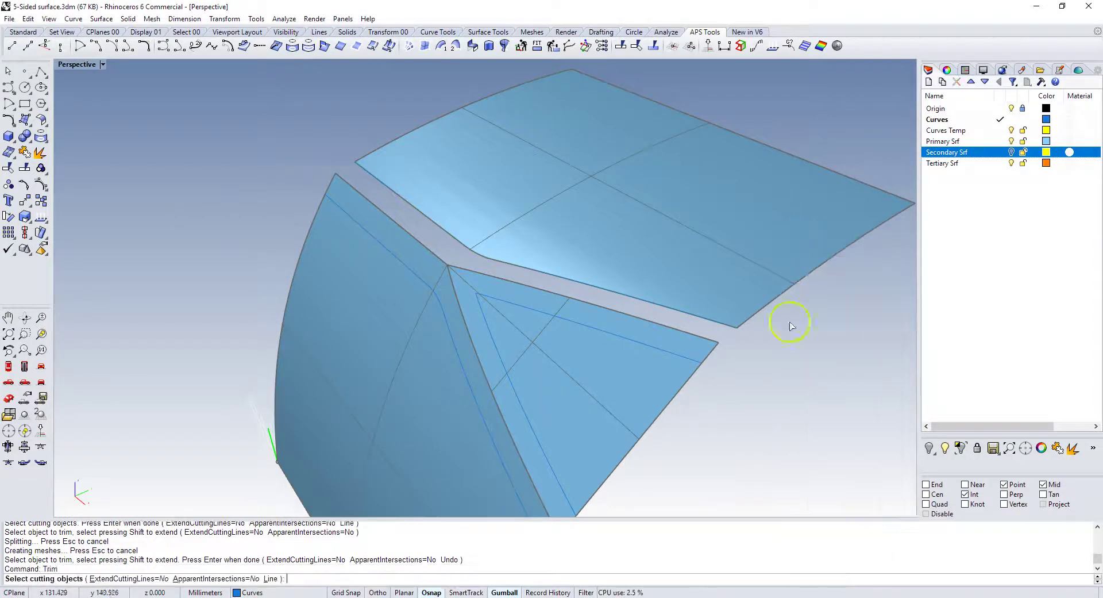
{"action": "left_click", "coordinate": [681, 357]}
{"action": "right_click", "coordinate": [730, 401]}
{"action": "left_click", "coordinate": [705, 349]}
{"action": "right_click", "coordinate": [747, 386]}
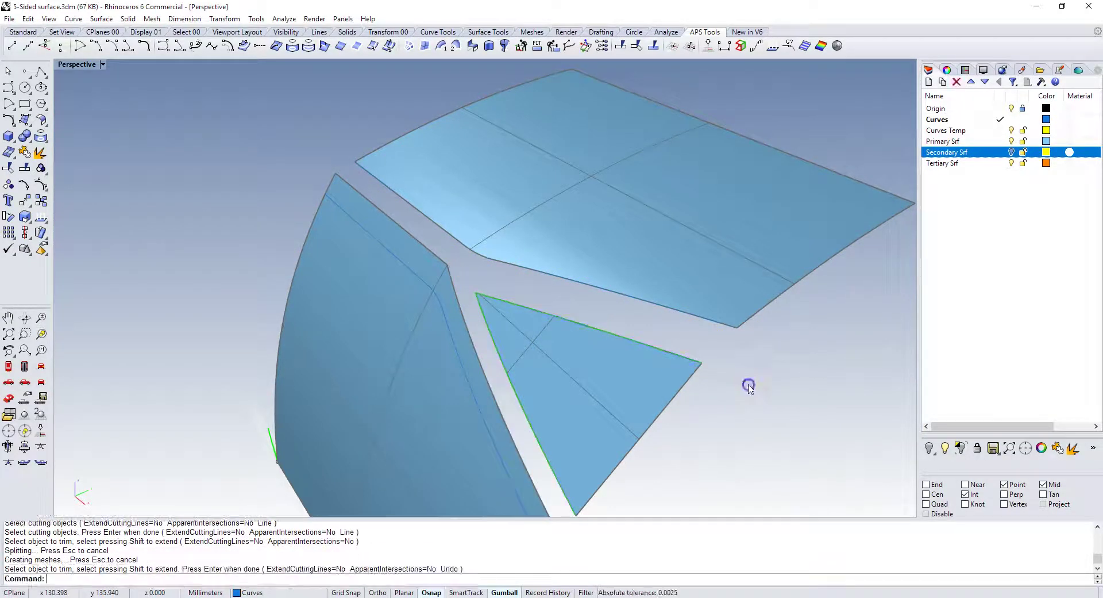
Step: Trim the strip off the front primary surface, using the lower joined curve as the cutting object
{"action": "right_click", "coordinate": [749, 387]}
{"action": "left_click", "coordinate": [788, 16]}
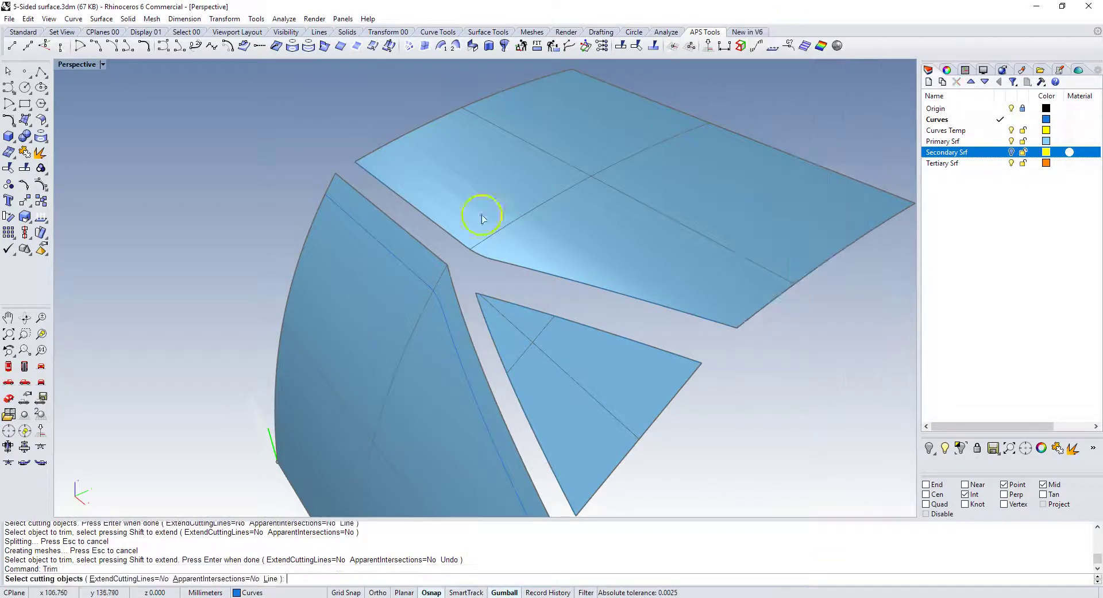
{"action": "left_click", "coordinate": [437, 304]}
{"action": "right_click", "coordinate": [185, 202]}
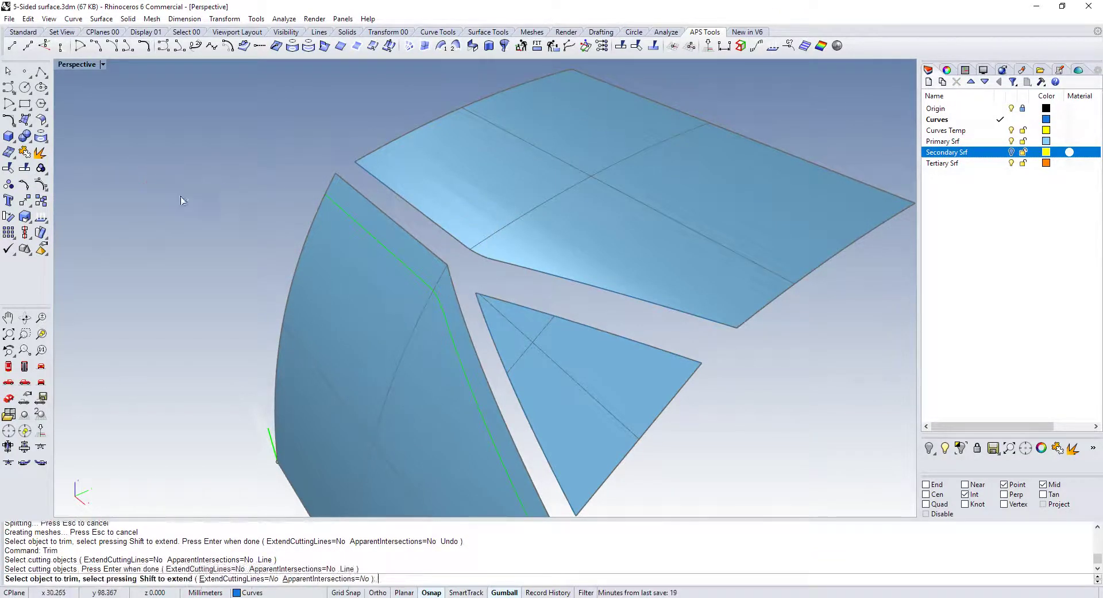
{"action": "left_click", "coordinate": [379, 228]}
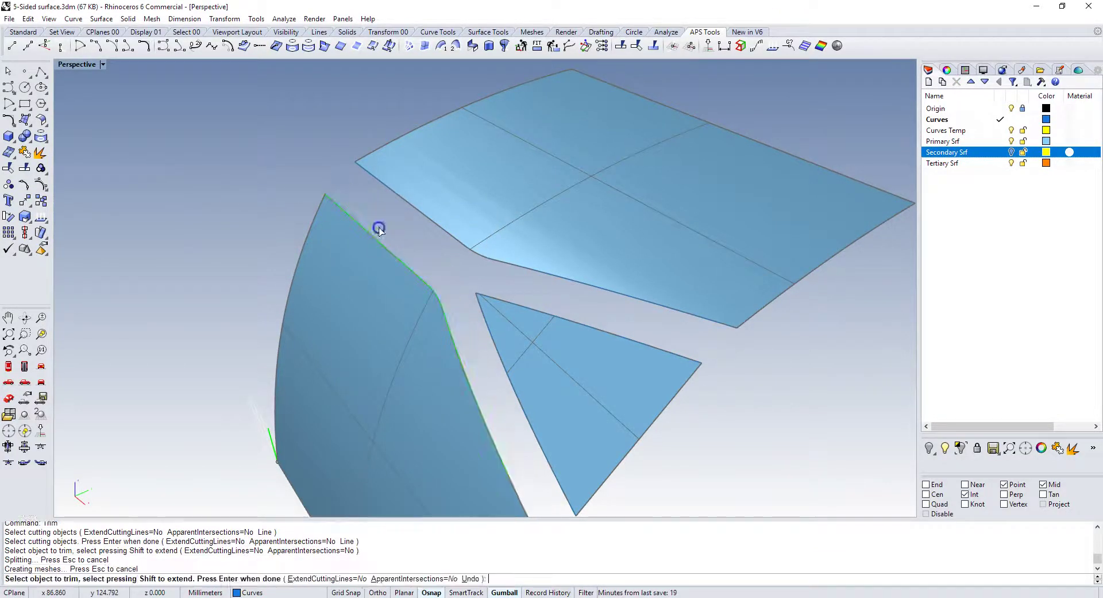
Step: Turn on the Secondary Srf layer and make it current, and turn off the Curves layer
{"action": "left_click", "coordinate": [1012, 152]}
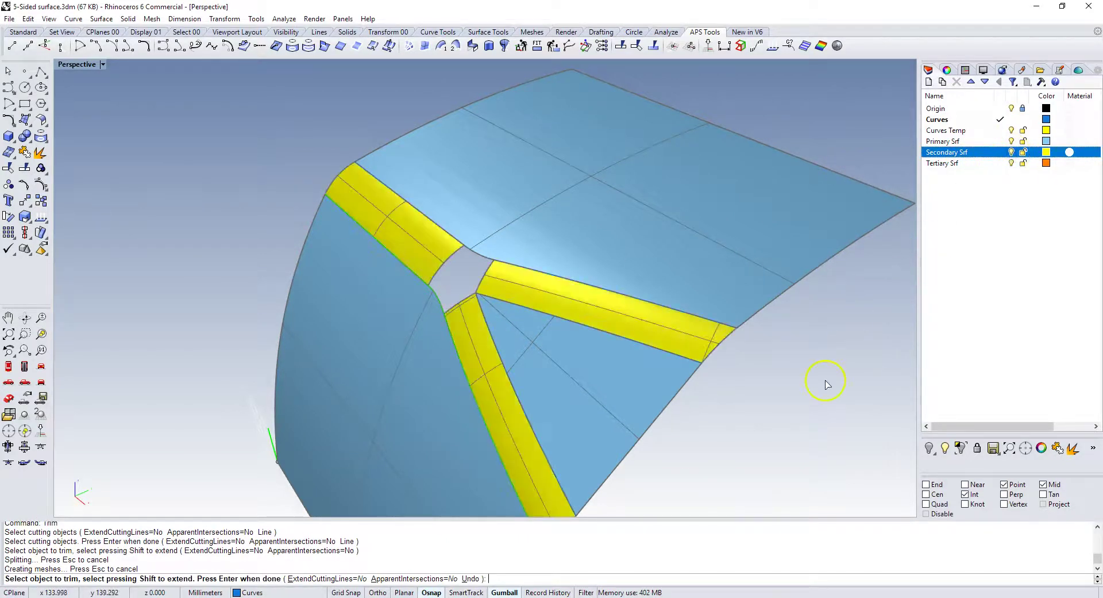
{"action": "right_click", "coordinate": [990, 156]}
{"action": "left_click", "coordinate": [992, 163]}
{"action": "left_click", "coordinate": [991, 119]}
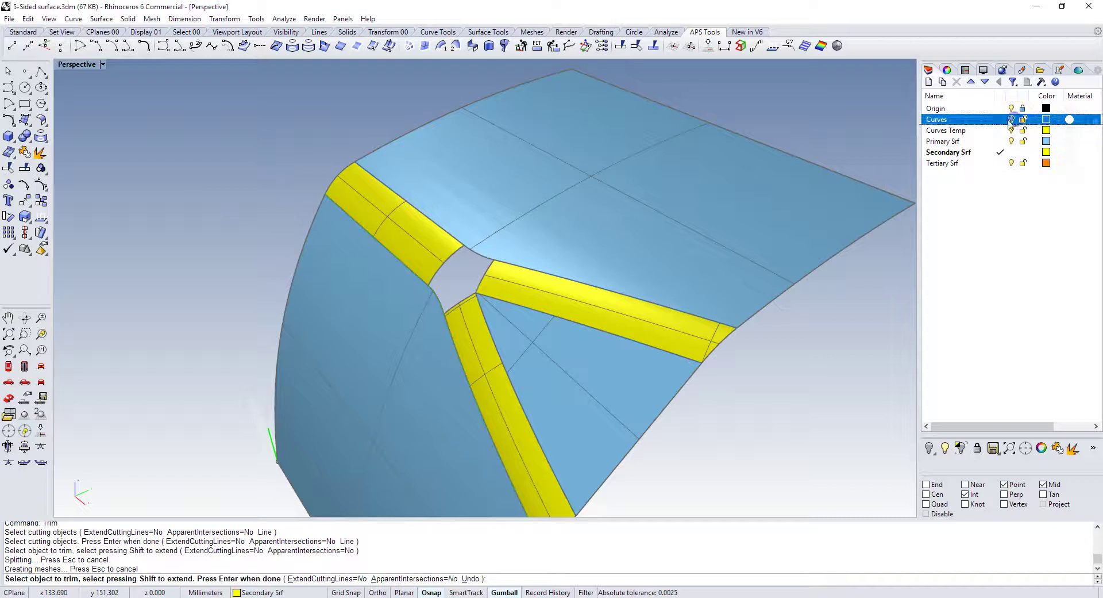
Step: Examine the five-sided opening between the three fillets and the trimmed primary surfaces from several angles
{"action": "scroll", "coordinate": [473, 332], "scroll_direction": "down", "scroll_amount": 6}
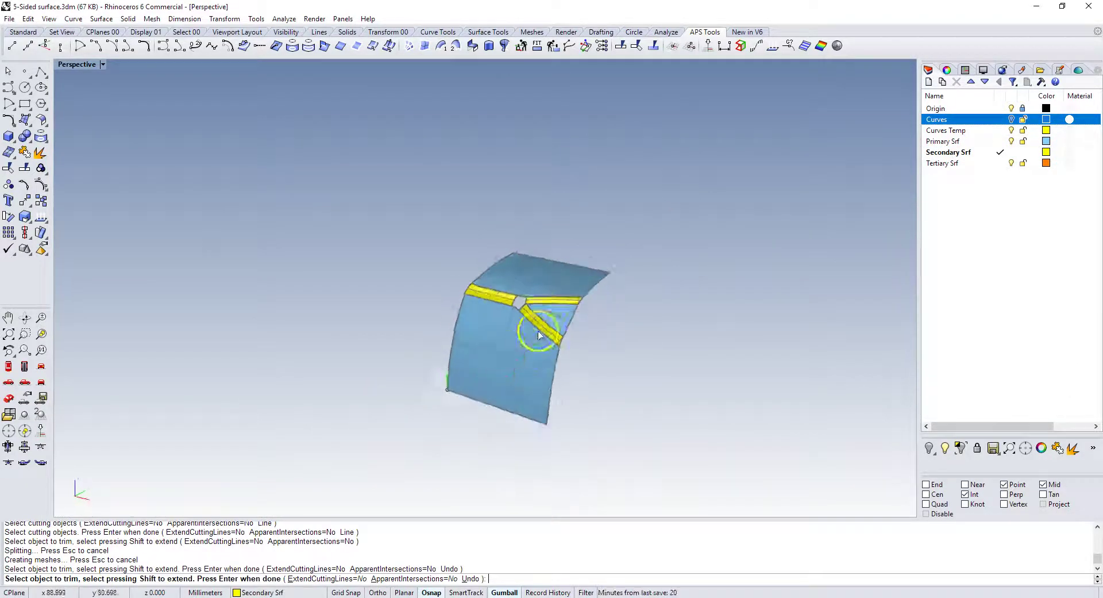
{"action": "scroll", "coordinate": [542, 328], "scroll_direction": "up", "scroll_amount": 8}
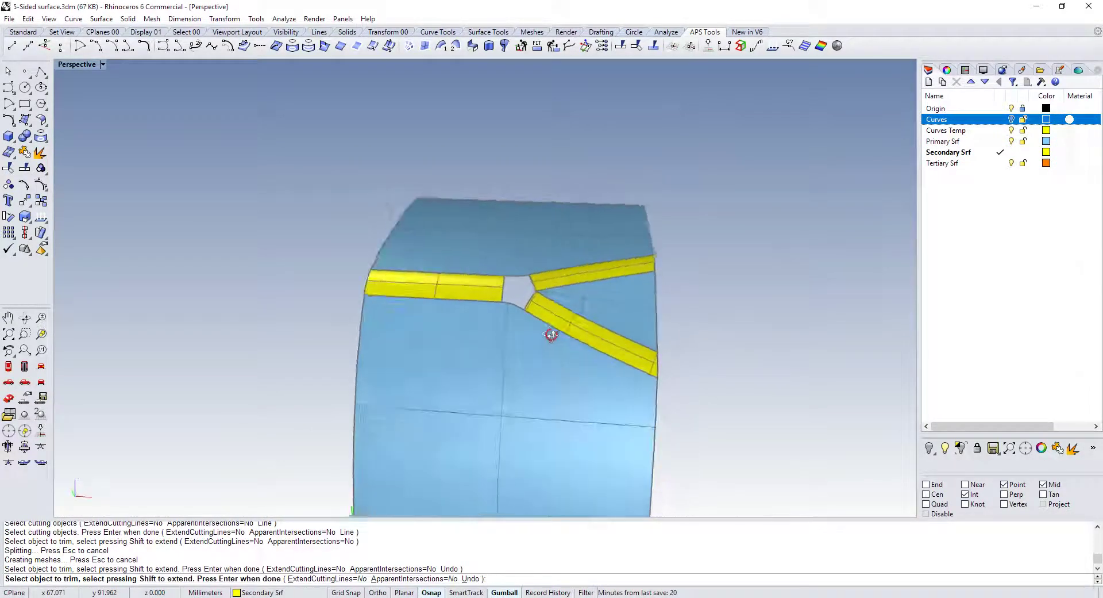
{"action": "right_click_drag", "start_coordinate": [543, 334], "coordinate": [510, 364]}
{"action": "scroll", "coordinate": [517, 371], "scroll_direction": "up", "scroll_amount": 5}
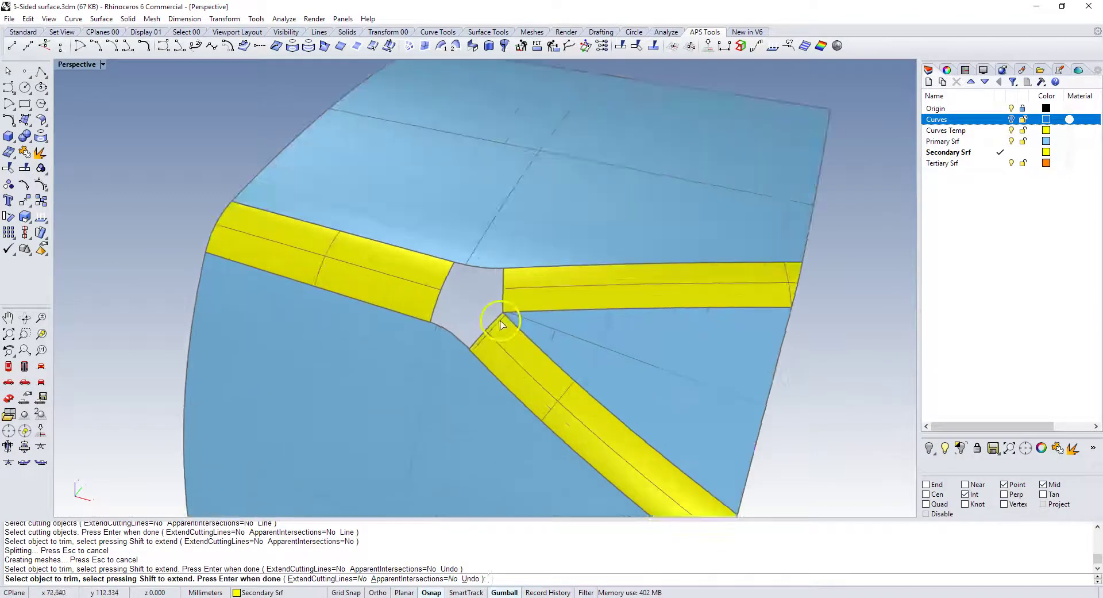
{"action": "right_click_drag", "start_coordinate": [500, 324], "coordinate": [447, 310]}
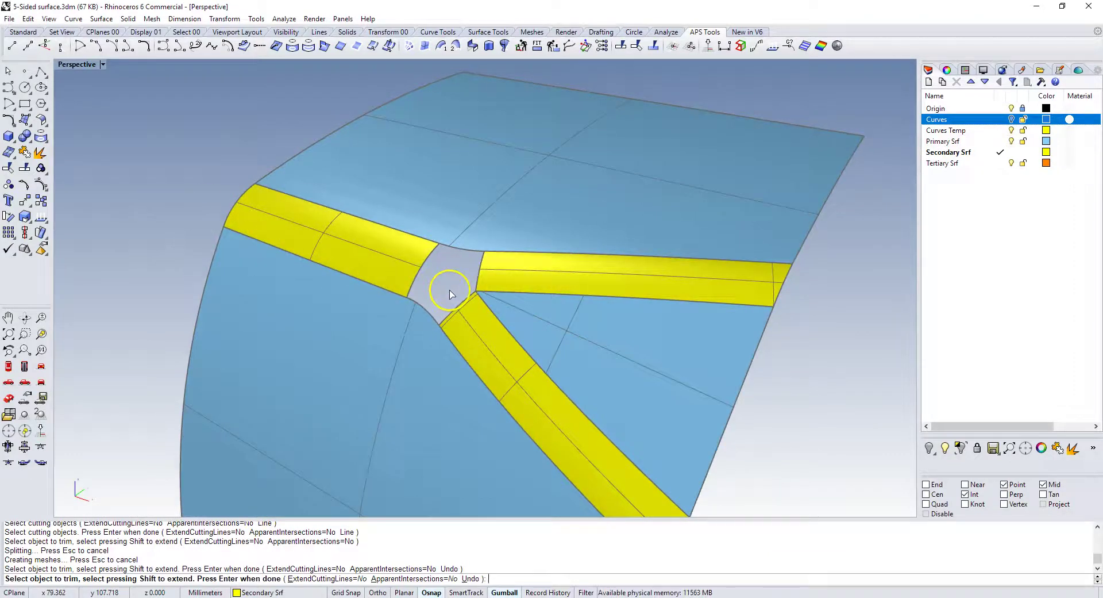
{"action": "right_click_drag", "start_coordinate": [450, 294], "coordinate": [472, 308]}
{"action": "scroll", "coordinate": [480, 312], "scroll_direction": "up", "scroll_amount": 2}
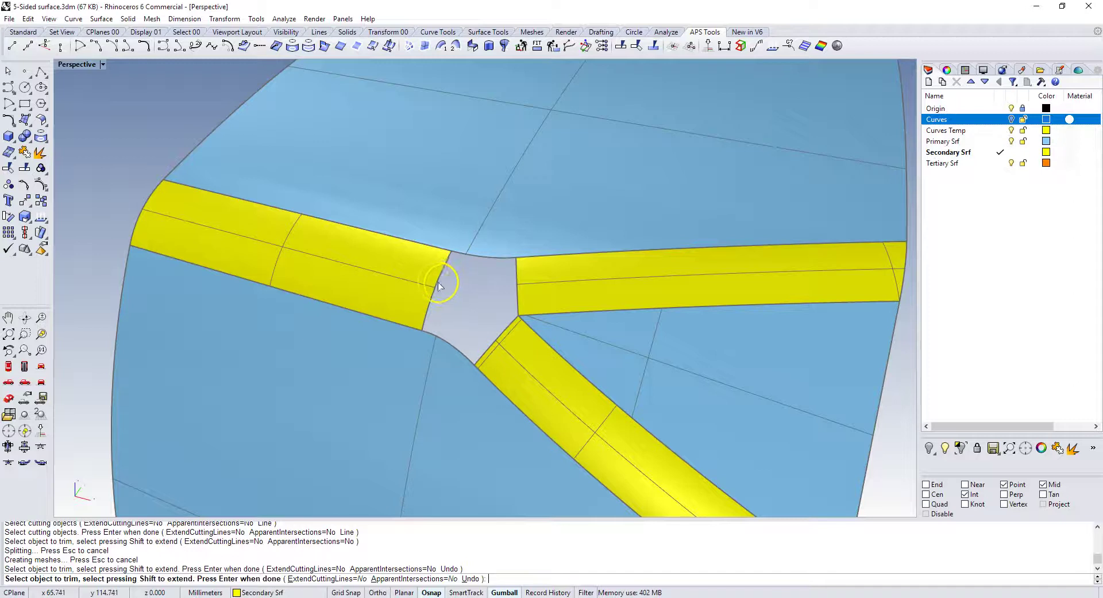
{"action": "right_click_drag", "start_coordinate": [474, 303], "coordinate": [597, 304]}
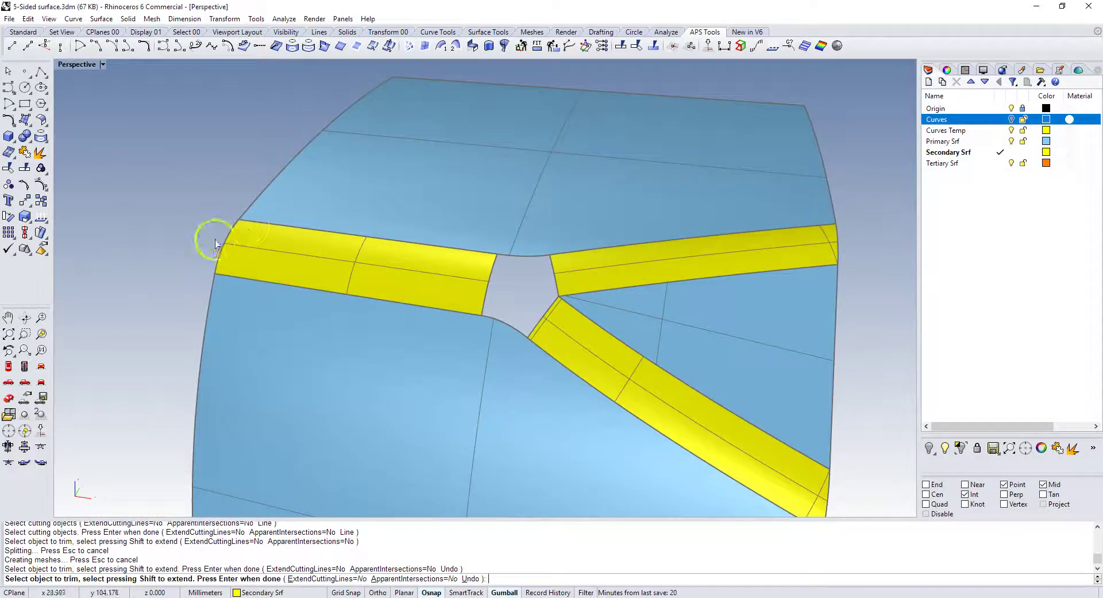
{"action": "left_click", "coordinate": [418, 309]}
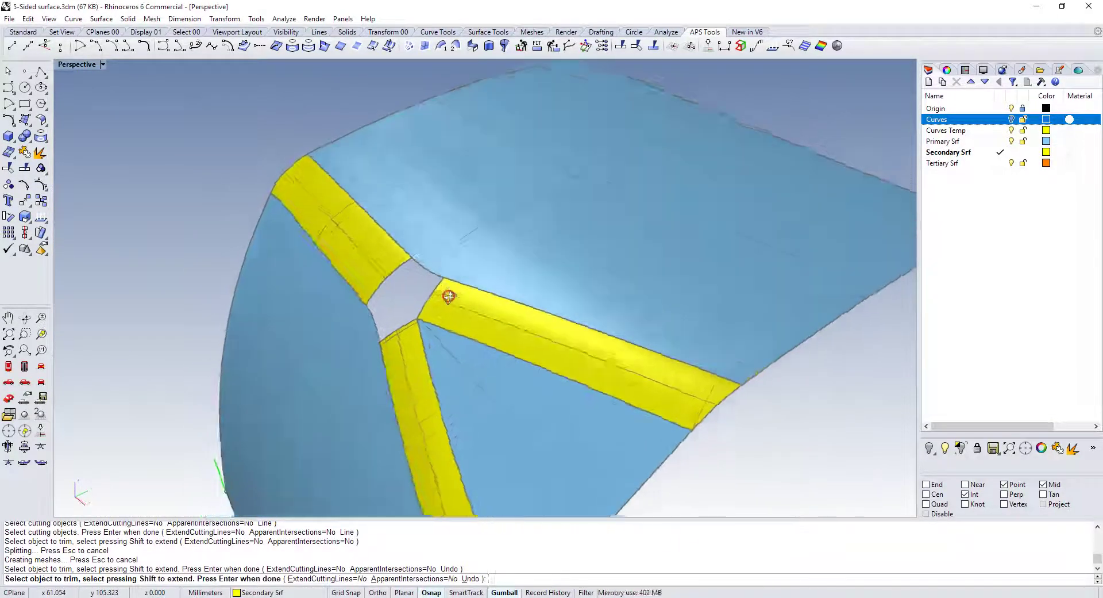